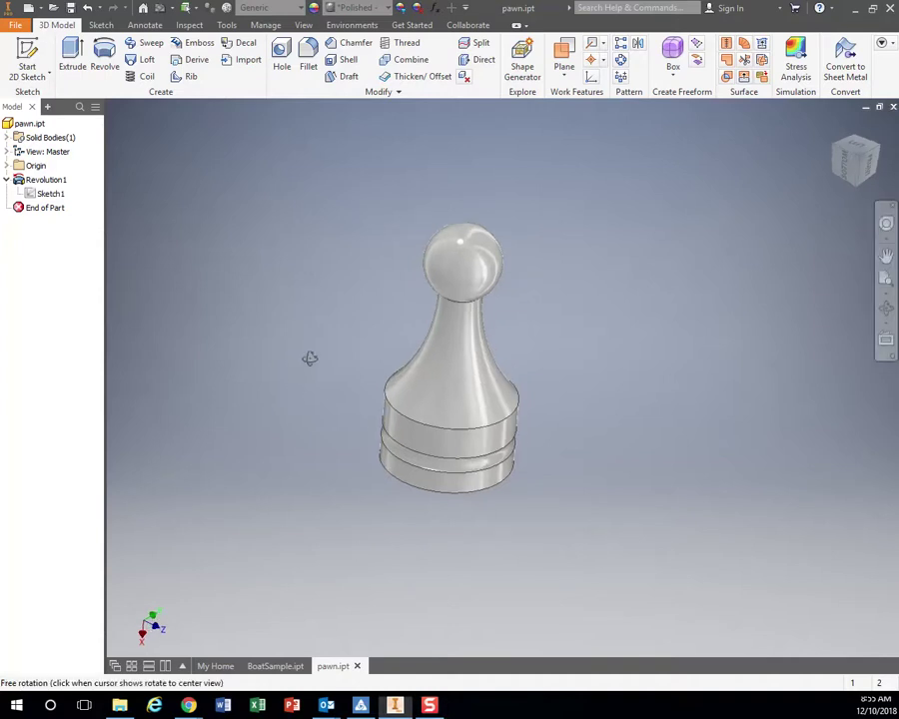
Step: Start a CAD-format export of the pawn with STL Files as the file type
{"action": "middle_click_drag", "start_coordinate": [310, 359], "coordinate": [229, 326], "text": "shift"}
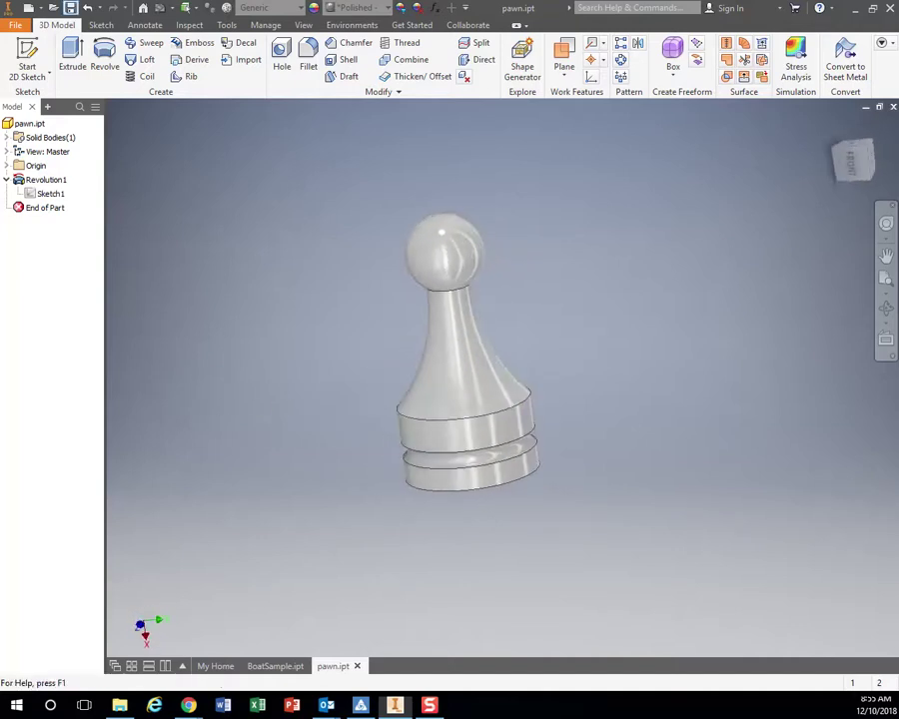
{"action": "left_click", "coordinate": [14, 25]}
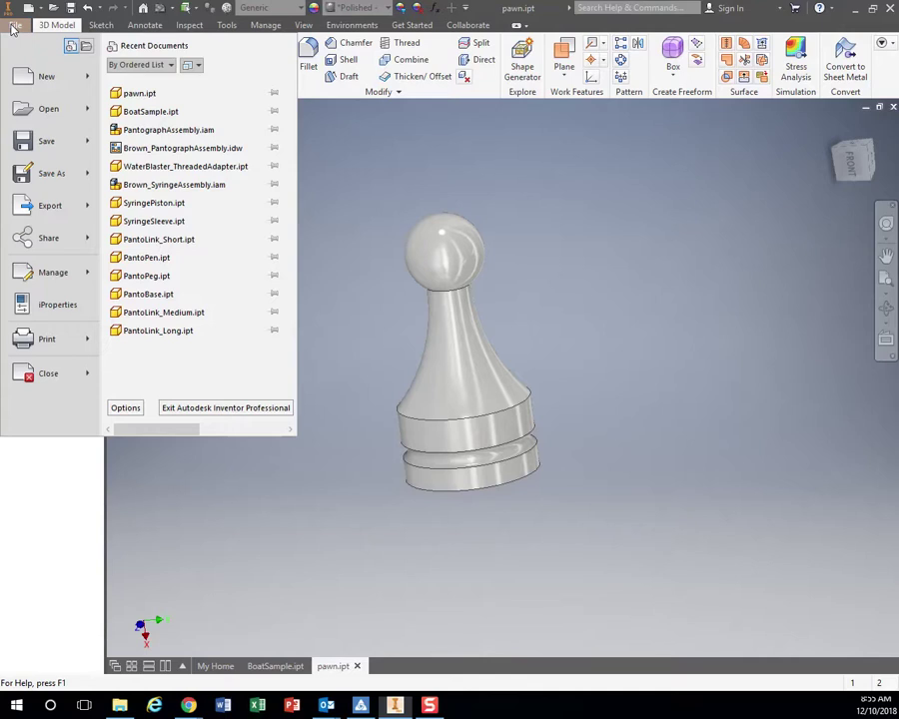
{"action": "mouse_move", "coordinate": [40, 215]}
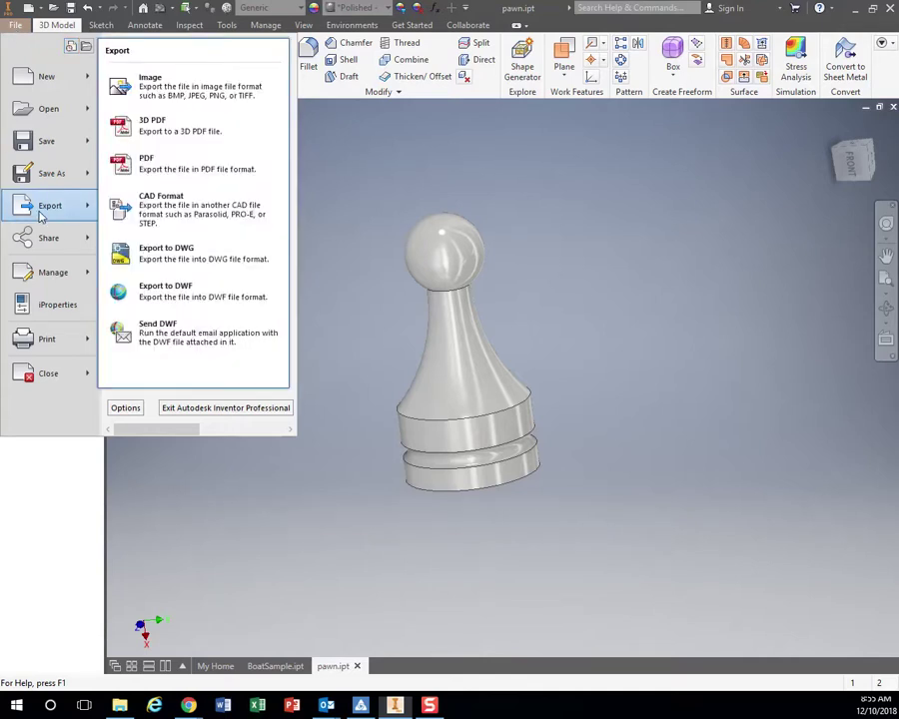
{"action": "left_click", "coordinate": [175, 215]}
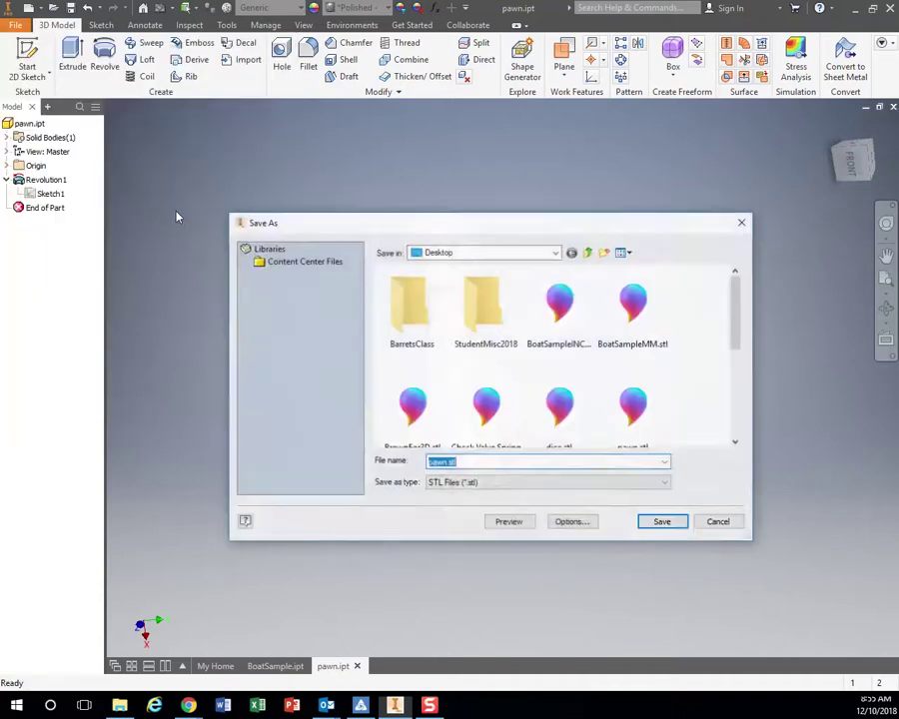
{"action": "left_click", "coordinate": [432, 484]}
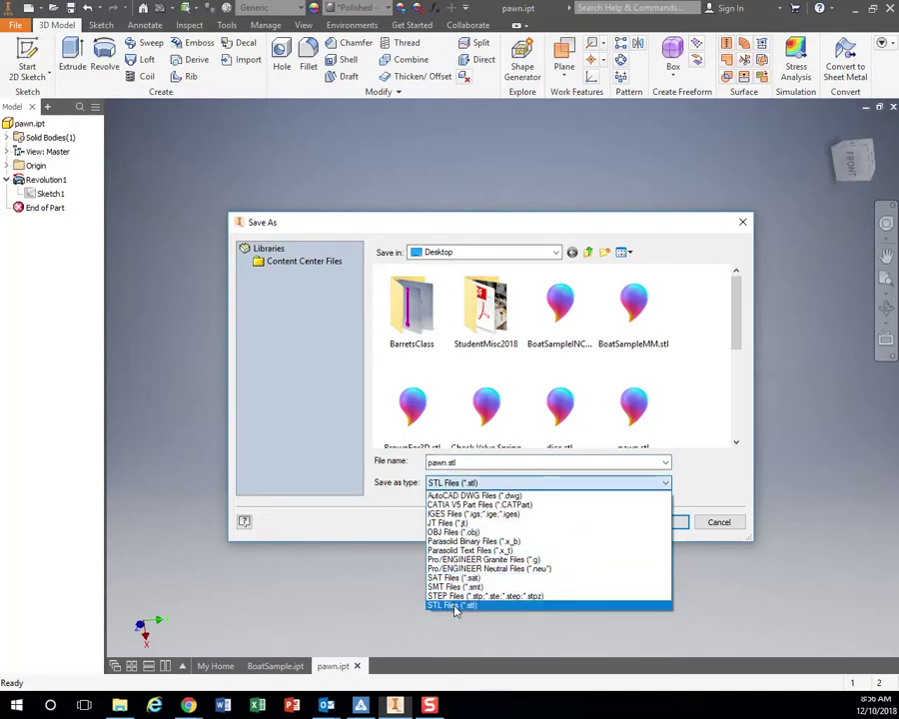
{"action": "left_click", "coordinate": [455, 607]}
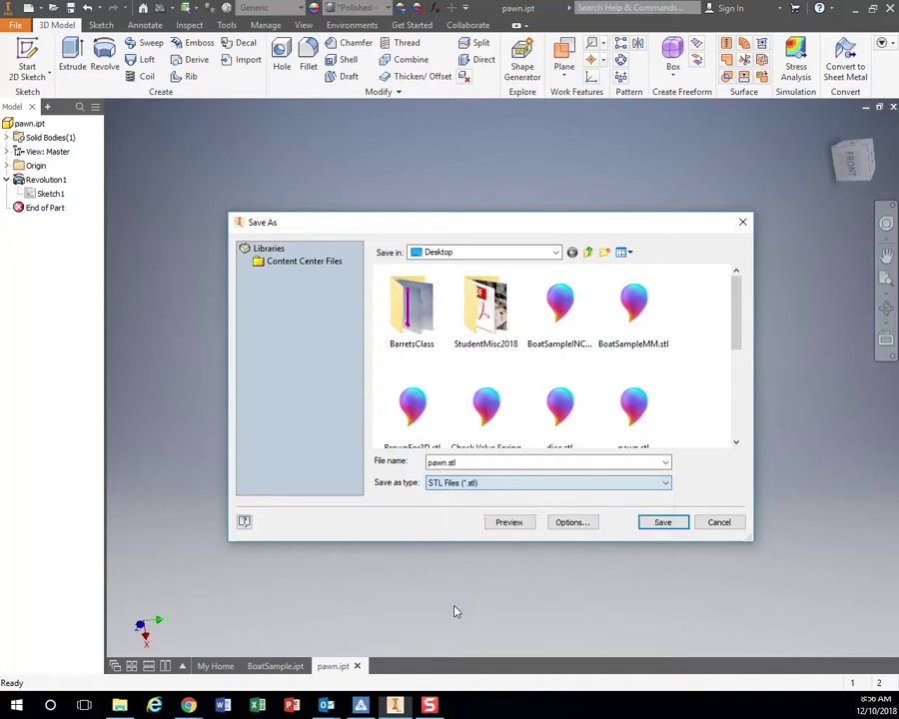
Step: Name the export Pawn4.stl and bring up its STL export options
{"action": "double_click", "coordinate": [478, 461]}
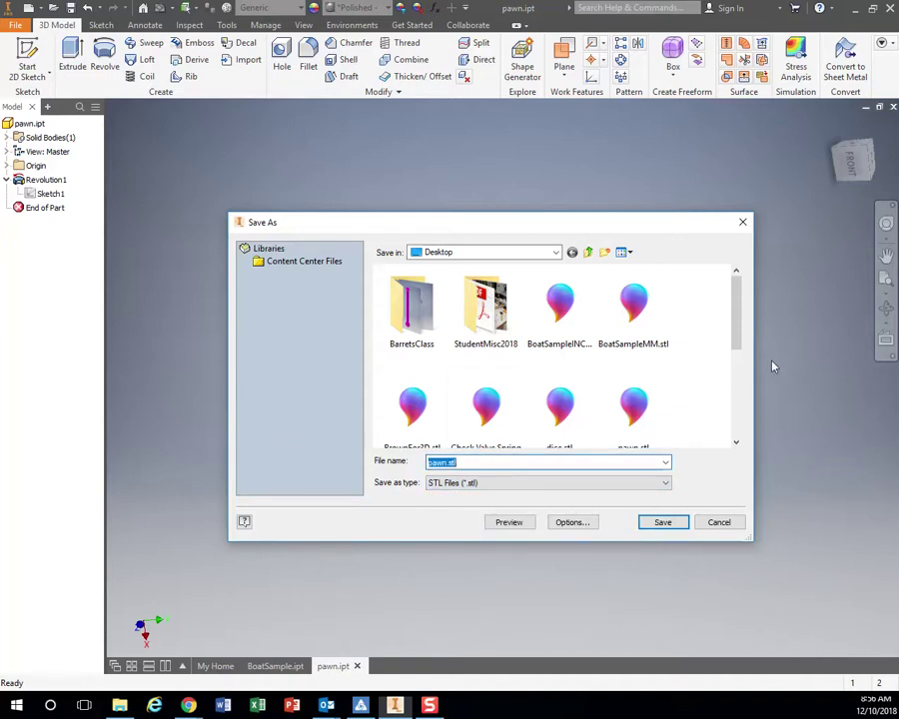
{"action": "type", "text": "Pawn"}
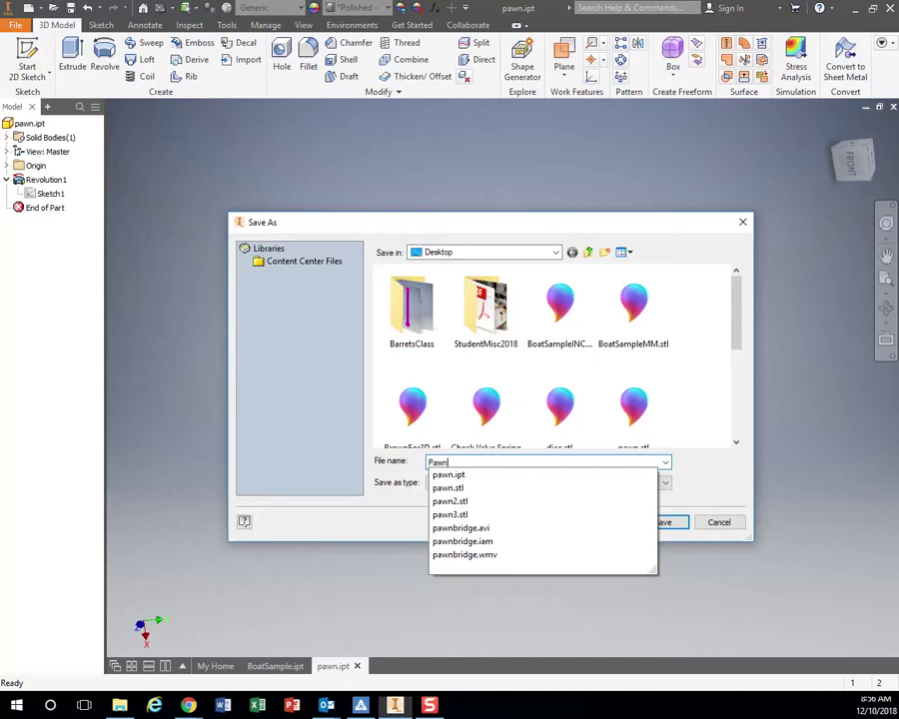
{"action": "type", "text": "4.stl"}
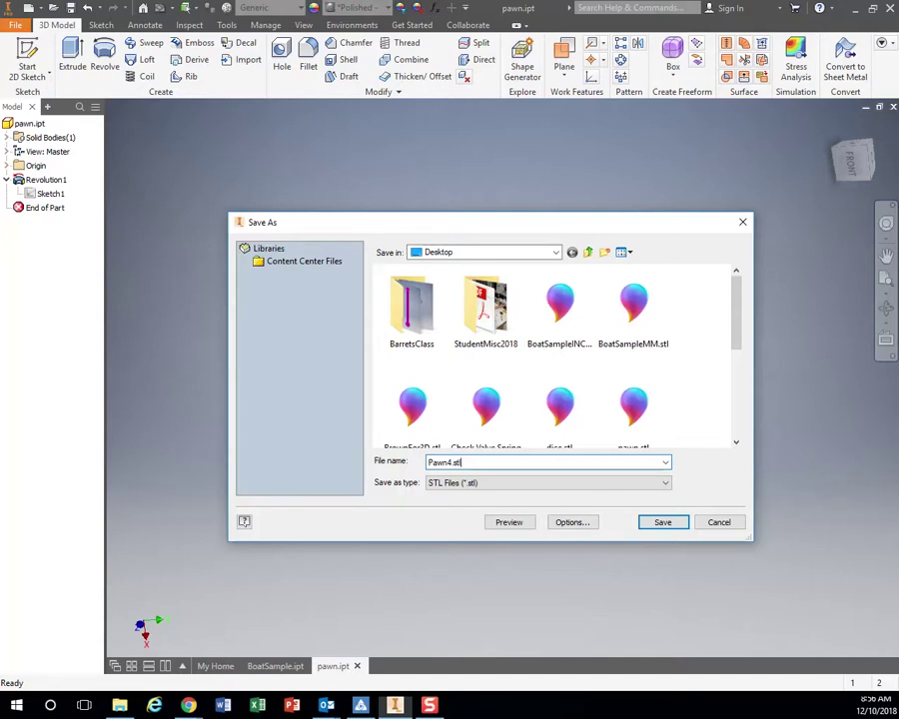
{"action": "left_click", "coordinate": [572, 524]}
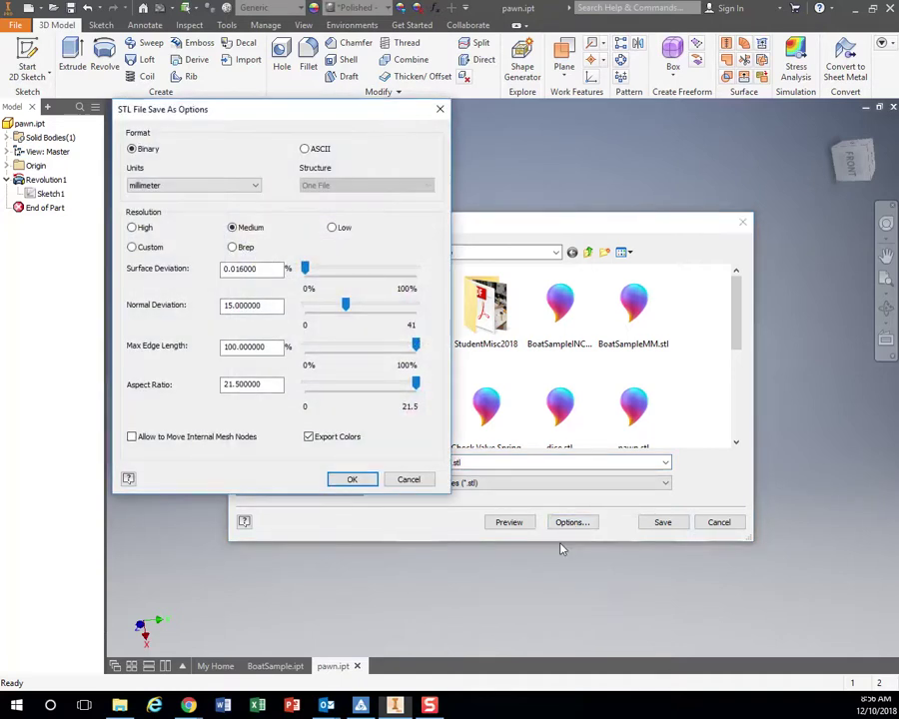
Step: Keep Binary, Medium resolution and millimeter units in the STL options and accept them
{"action": "left_click", "coordinate": [240, 248]}
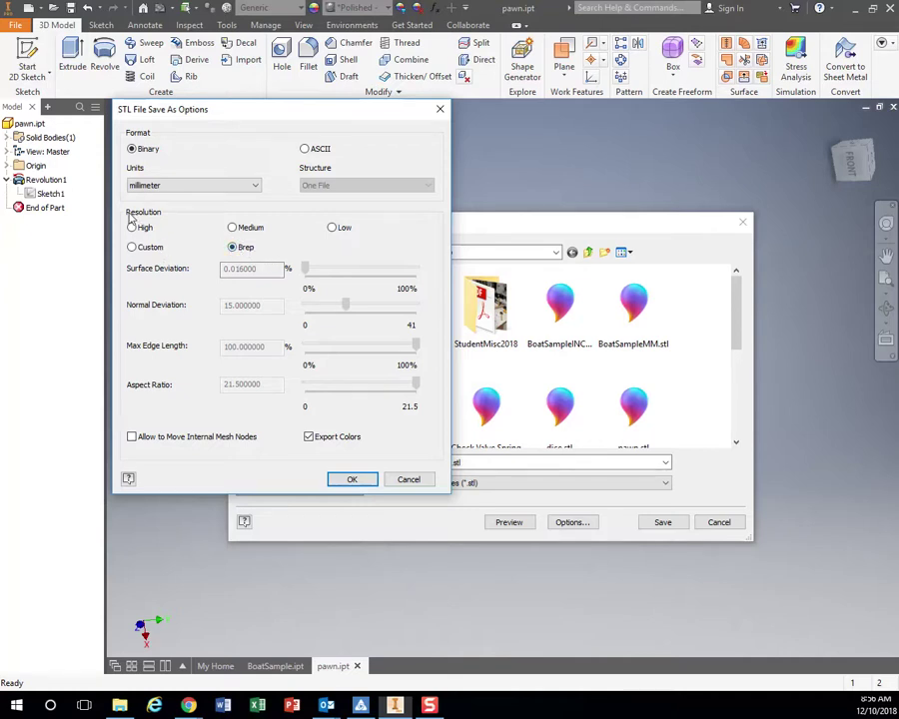
{"action": "left_click", "coordinate": [234, 229]}
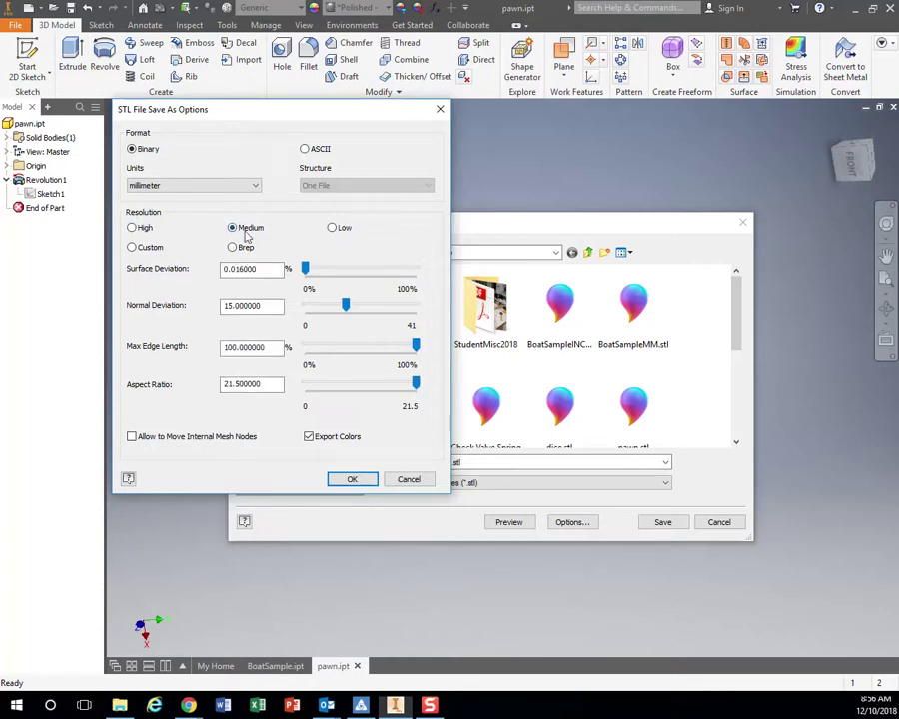
{"action": "left_click", "coordinate": [140, 186]}
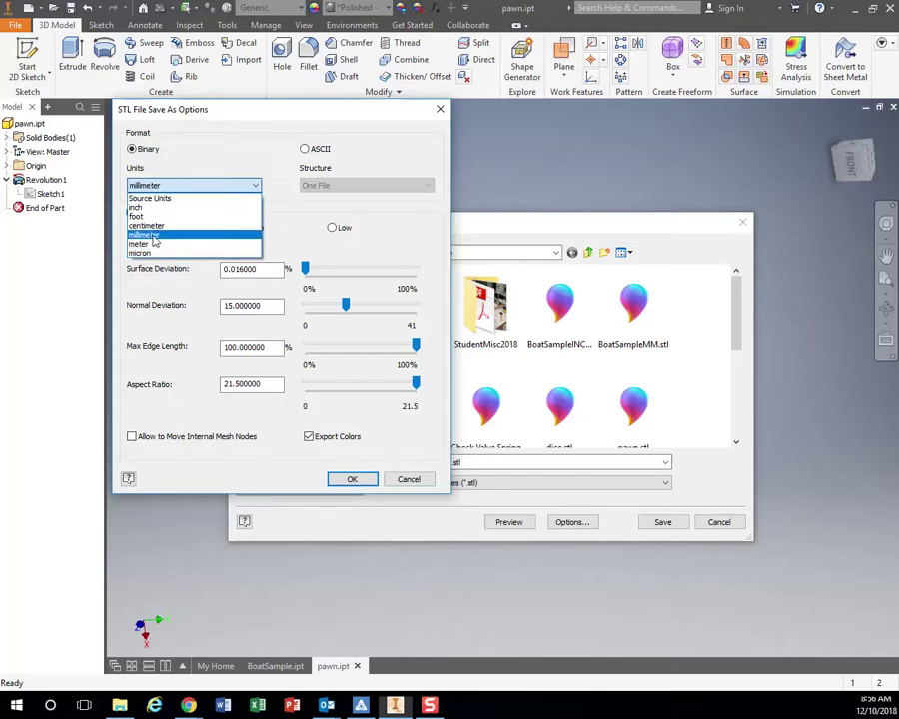
{"action": "left_click", "coordinate": [148, 234]}
{"action": "left_click", "coordinate": [352, 480]}
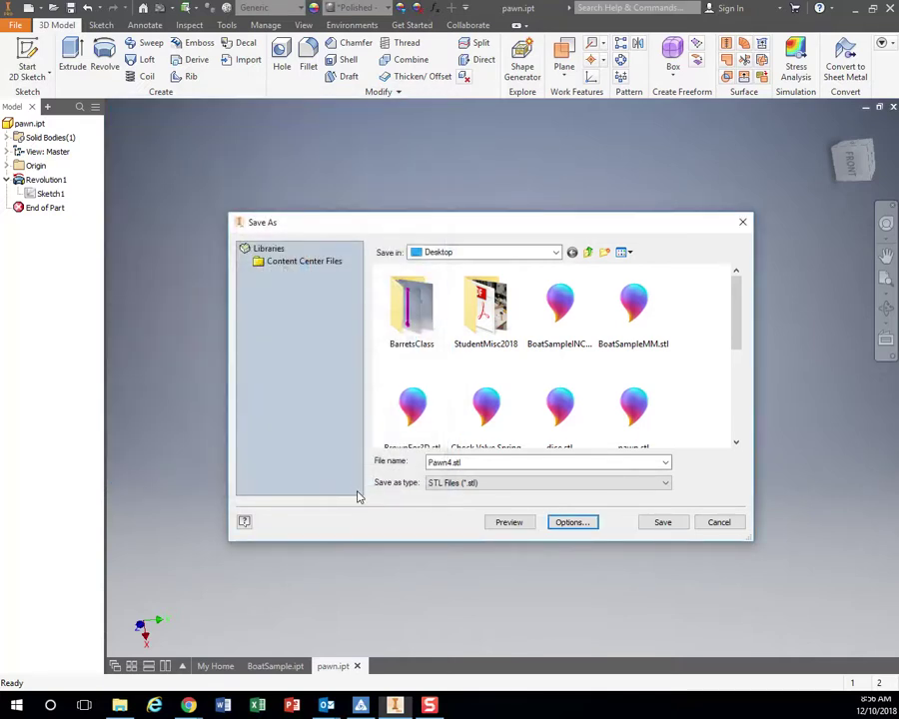
Step: Save the Pawn4.stl export and make the pawn's profile sketch visible
{"action": "left_click", "coordinate": [664, 522]}
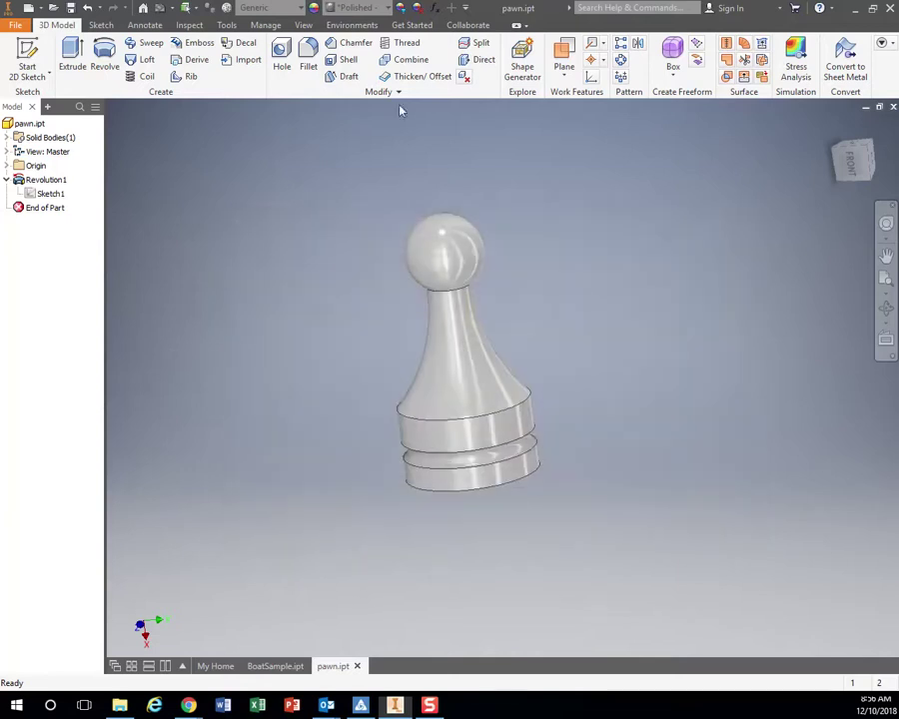
{"action": "right_click", "coordinate": [48, 194]}
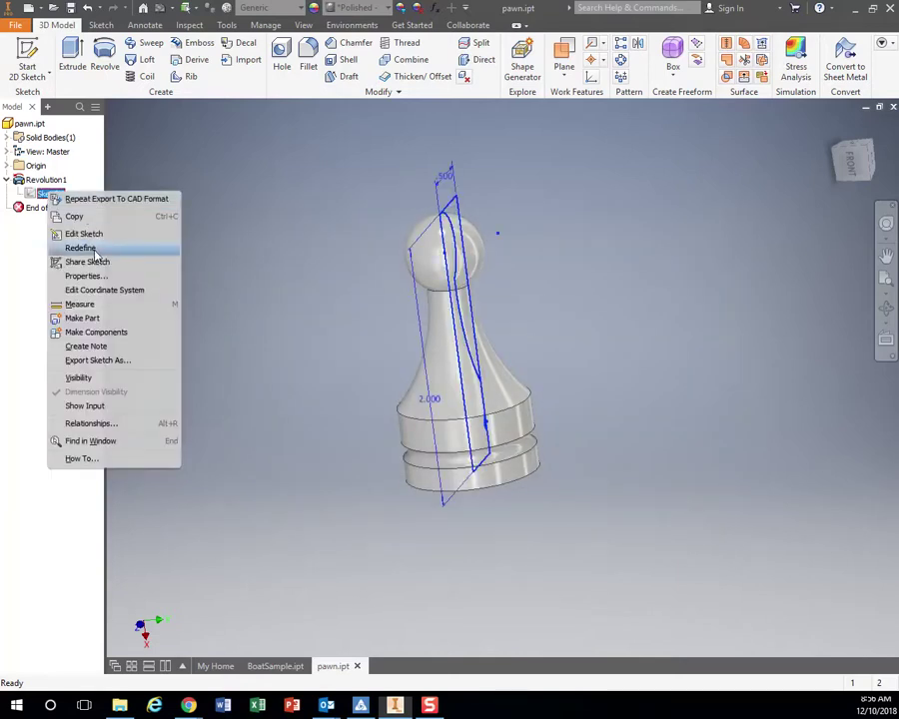
{"action": "left_click", "coordinate": [88, 233]}
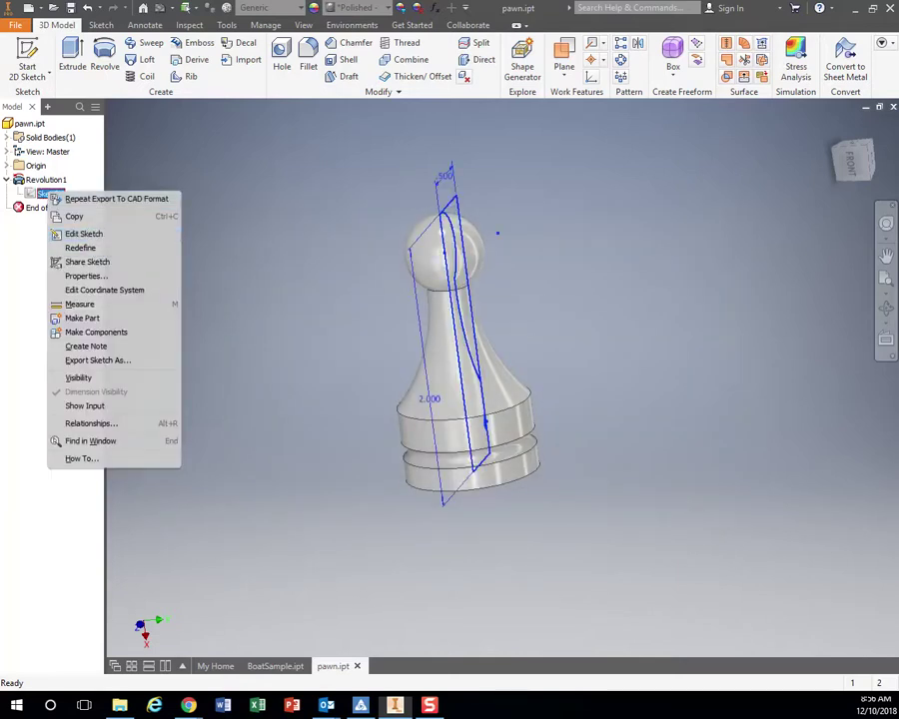
Step: View the pawn from the front to check the sketch's 2.000 height dimension
{"action": "left_click", "coordinate": [856, 176]}
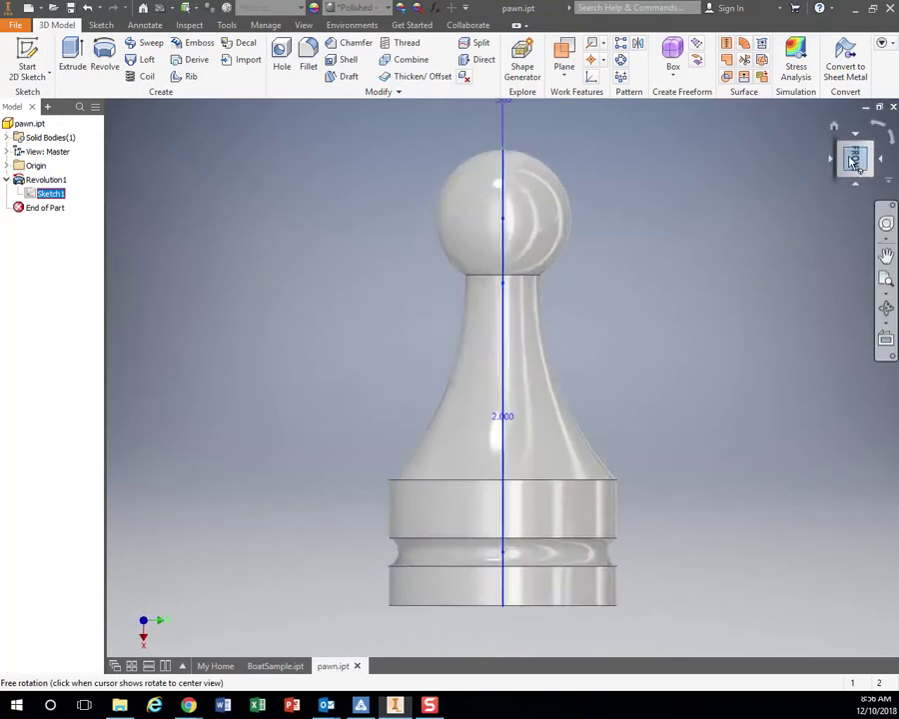
{"action": "left_click", "coordinate": [835, 163]}
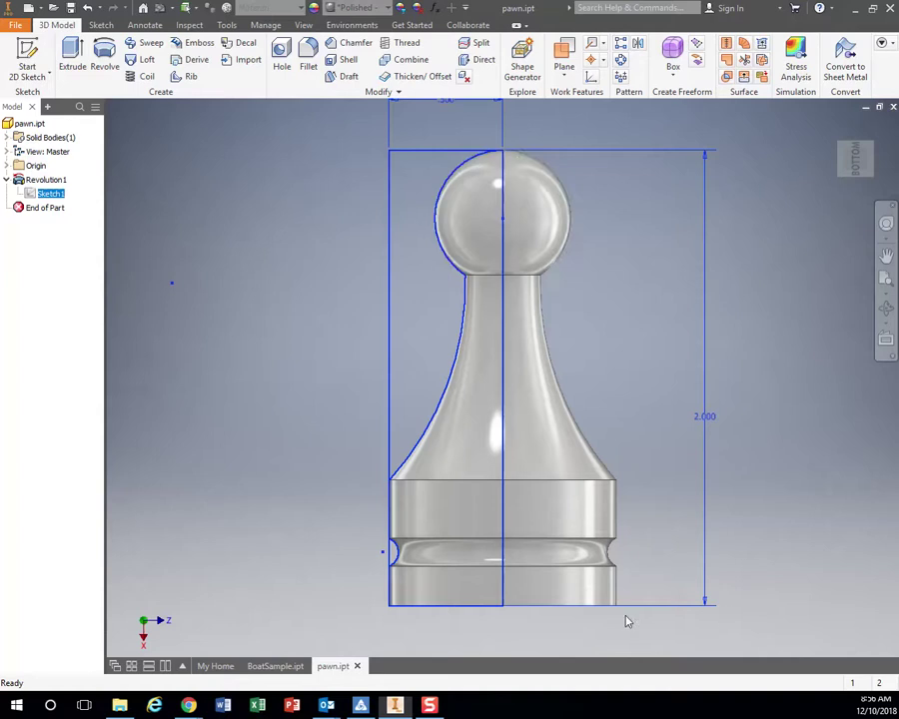
{"action": "left_click", "coordinate": [15, 25]}
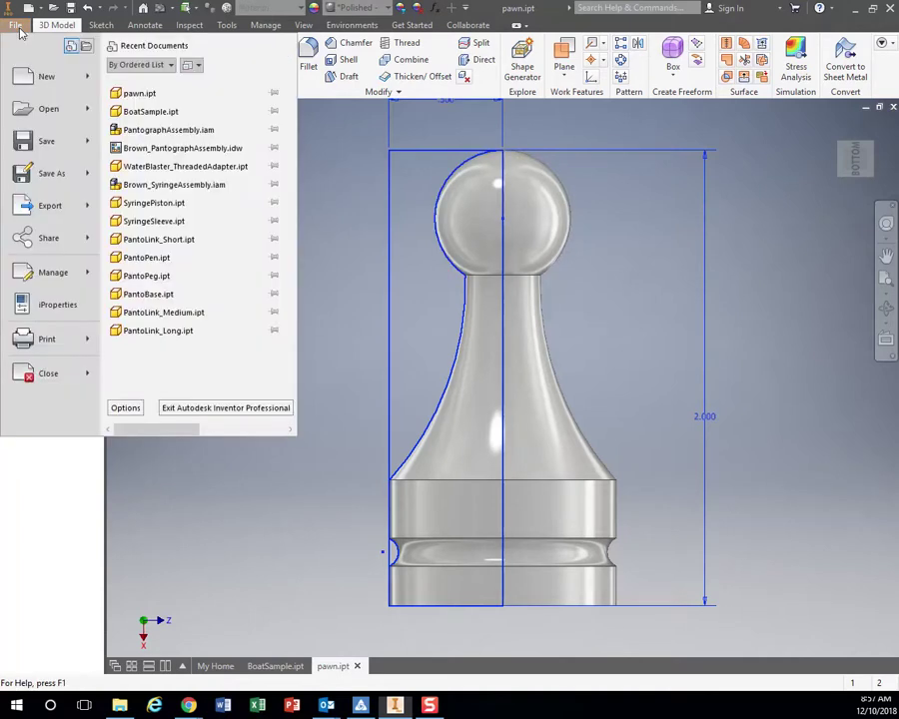
{"action": "left_click", "coordinate": [772, 349]}
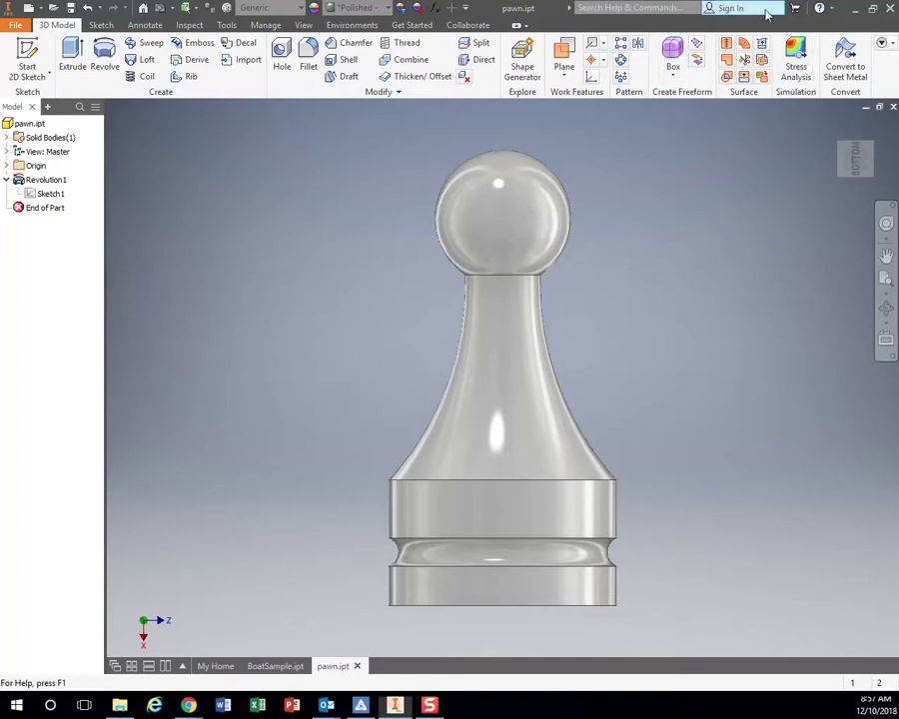
Step: Minimize Inventor, launch Afinia Studio from its desktop shortcut and maximize its window
{"action": "left_click", "coordinate": [856, 10]}
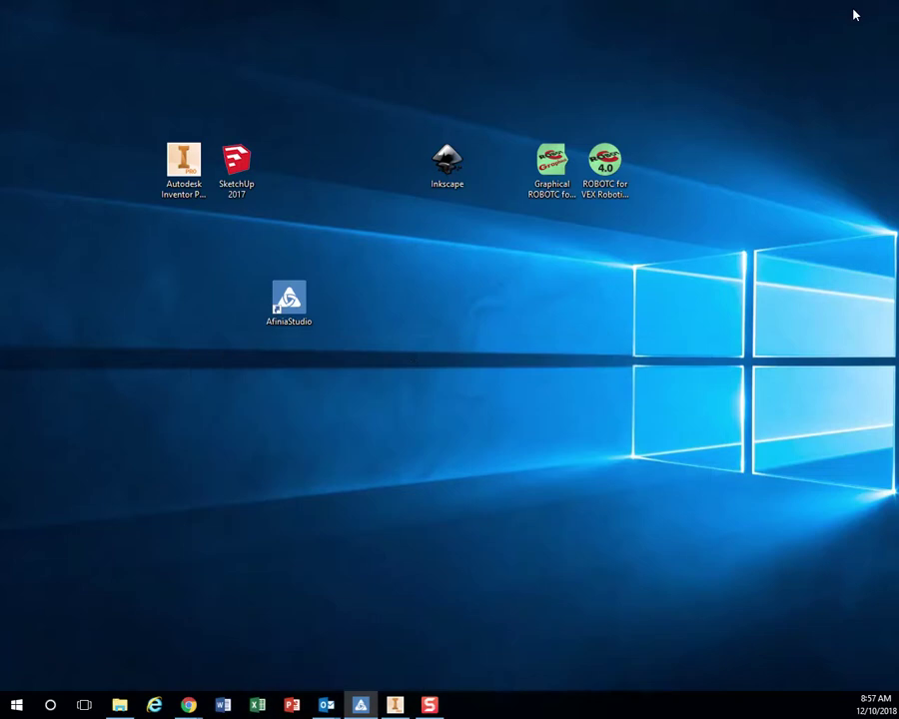
{"action": "left_click", "coordinate": [289, 302]}
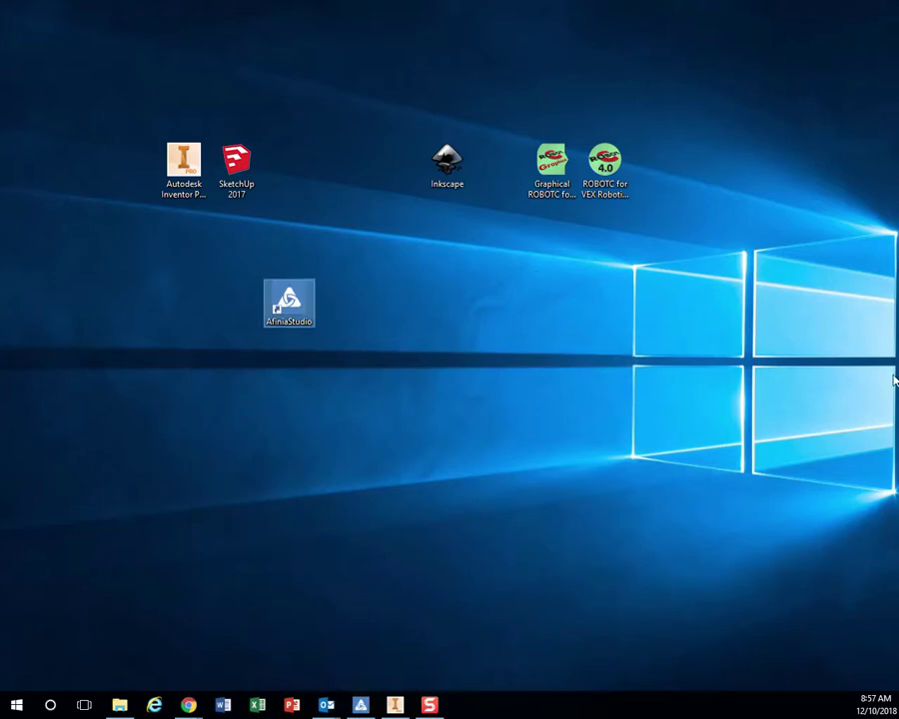
{"action": "double_click", "coordinate": [292, 301]}
{"action": "left_click", "coordinate": [358, 703]}
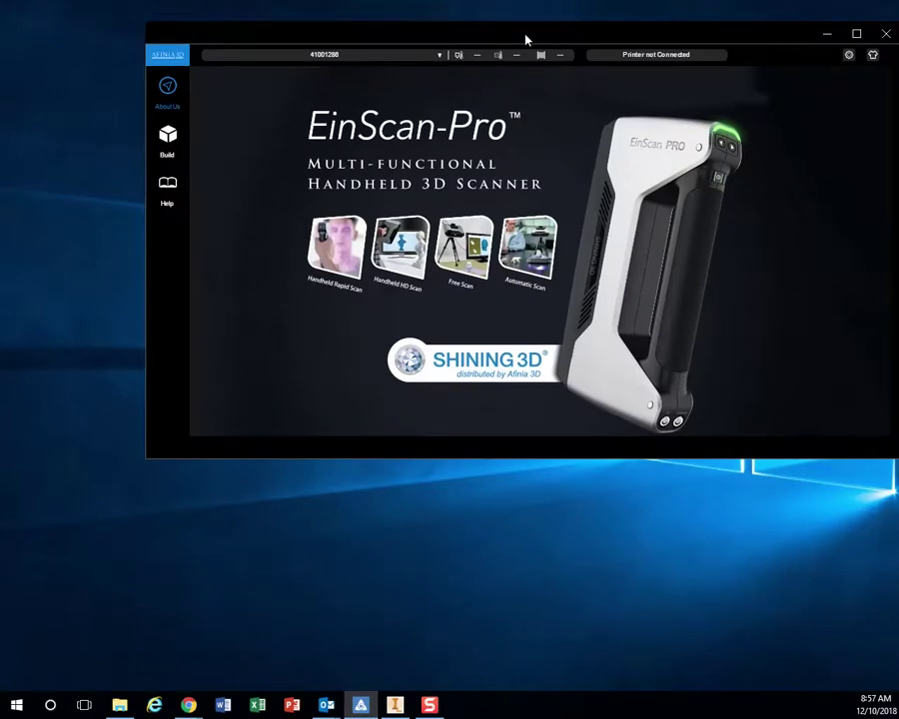
{"action": "double_click", "coordinate": [527, 36]}
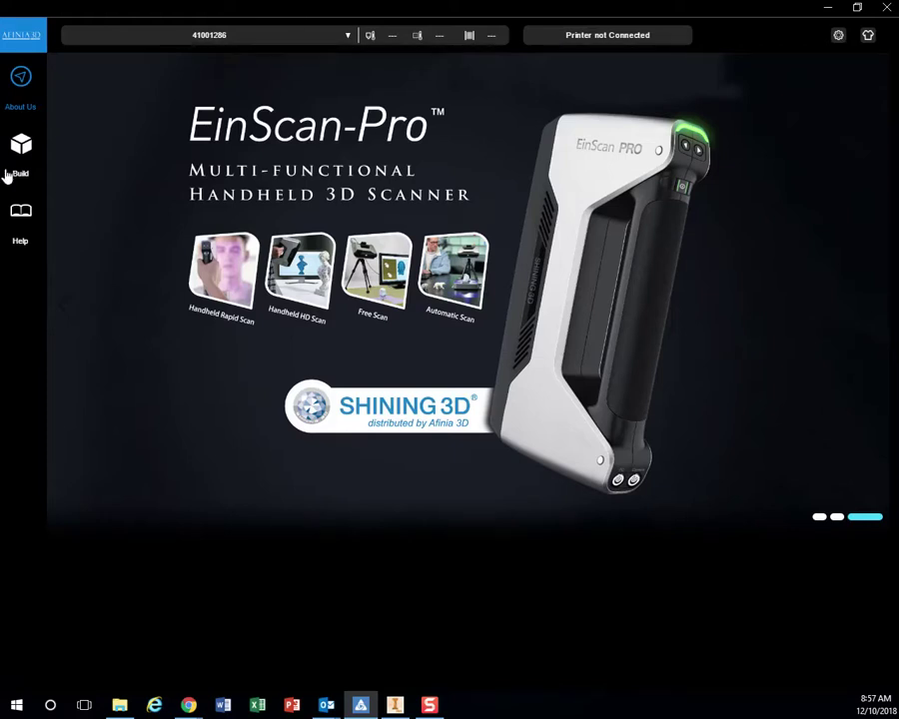
{"action": "left_click", "coordinate": [837, 518]}
Step: Open the Build workspace showing the empty print volume and the add-model options
{"action": "left_click", "coordinate": [822, 518]}
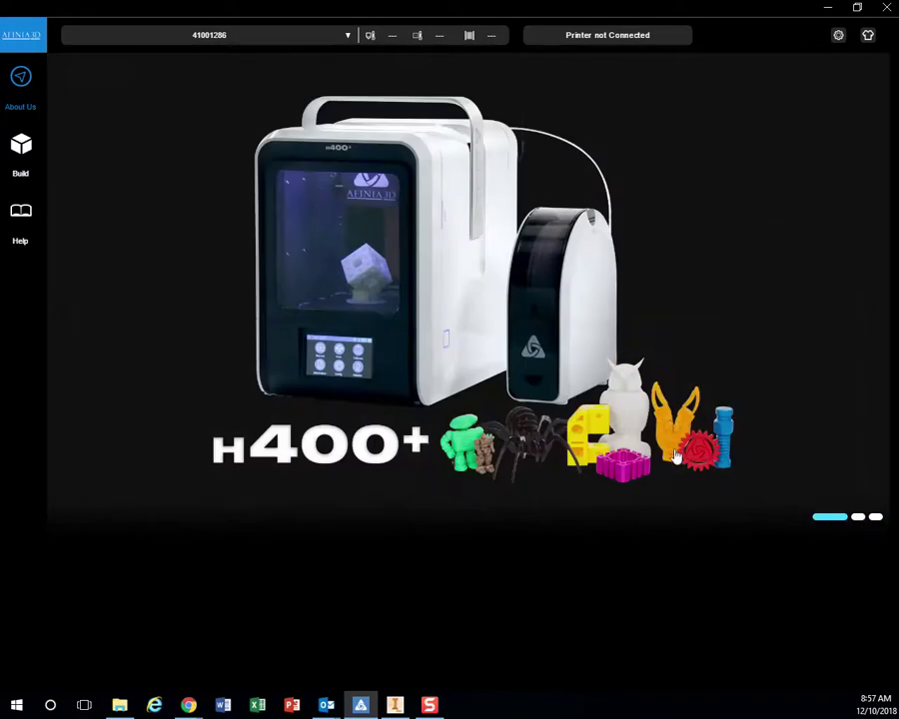
{"action": "left_click", "coordinate": [21, 151]}
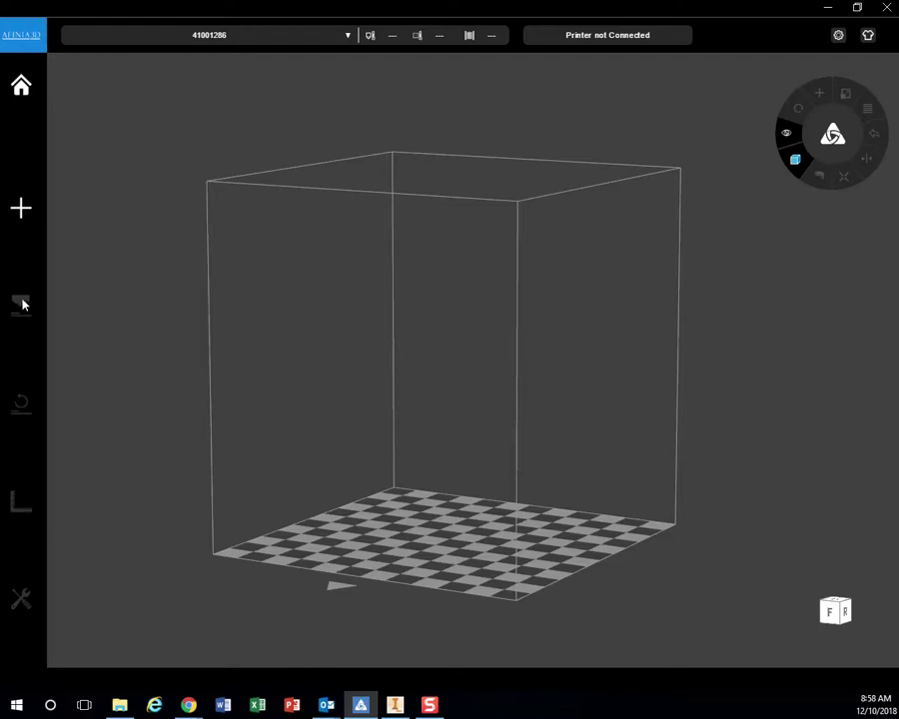
{"action": "left_click", "coordinate": [17, 209]}
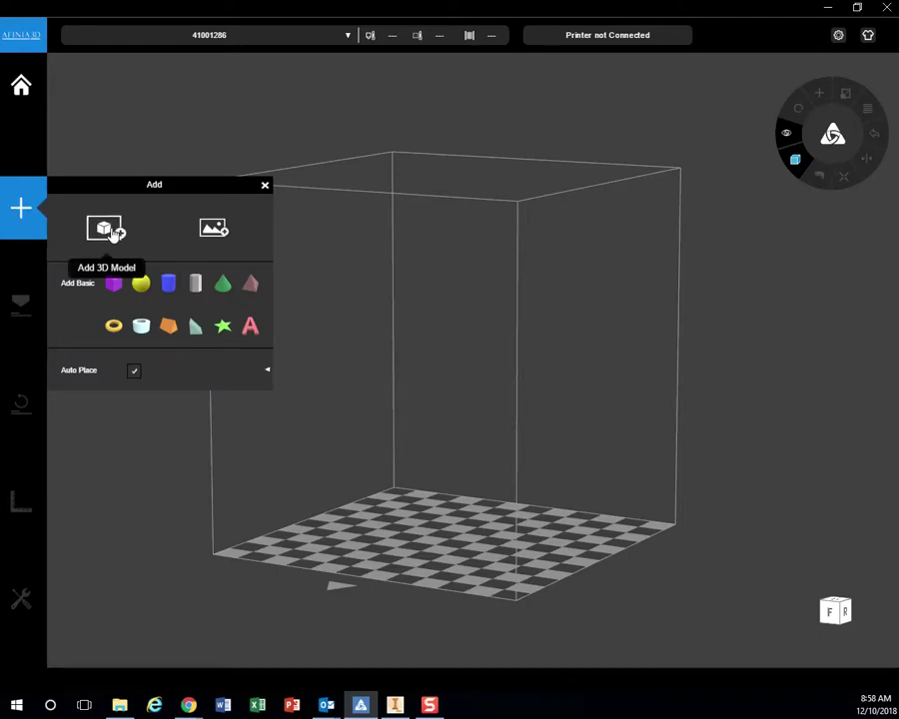
Step: Load Pawn4.stl from file onto the Afinia build plate
{"action": "left_click", "coordinate": [107, 231]}
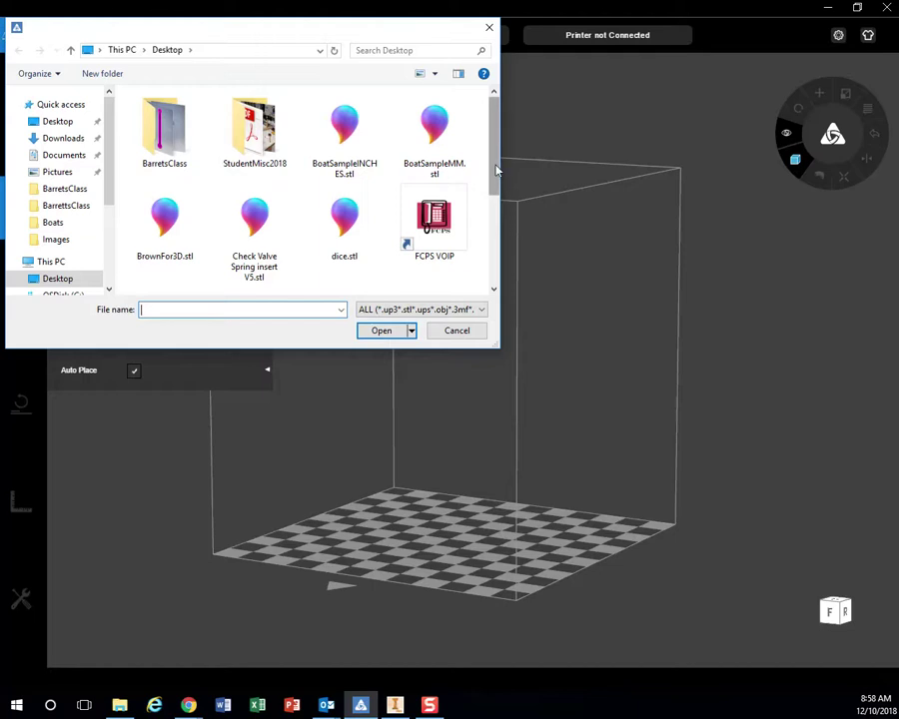
{"action": "left_click_drag", "start_coordinate": [496, 170], "coordinate": [478, 257]}
{"action": "left_click", "coordinate": [440, 175]}
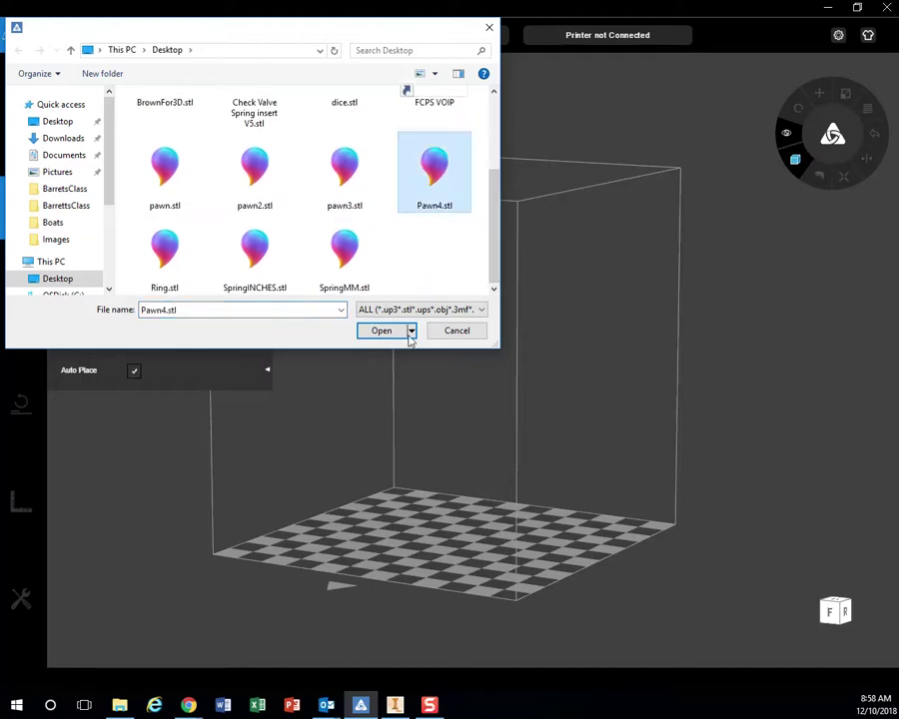
{"action": "left_click", "coordinate": [390, 333]}
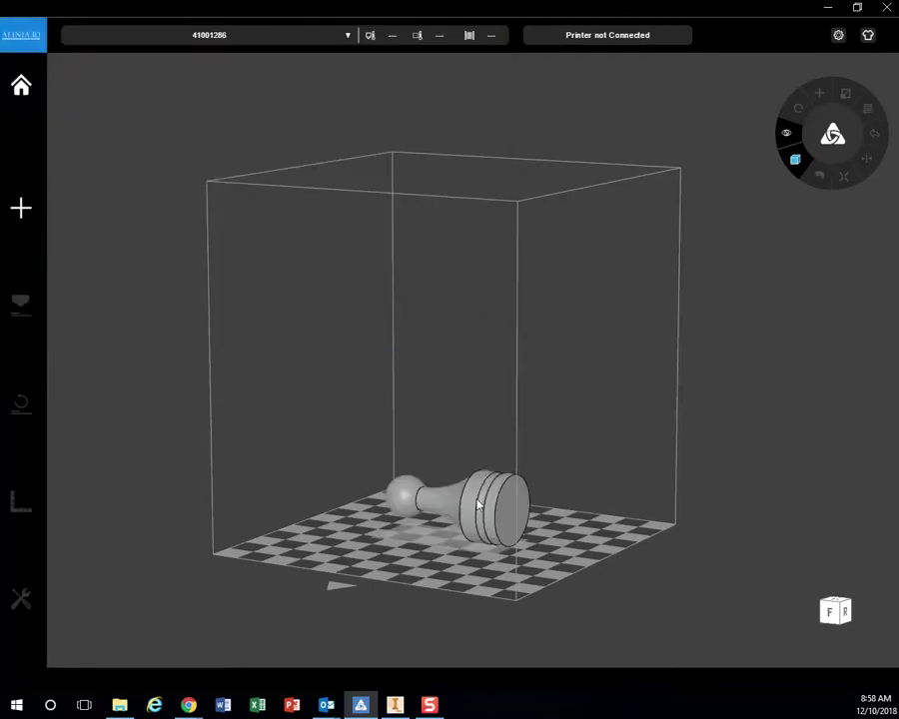
Step: Select the pawn to check its 25.4 × 50.8 × 25.4 size, then return to Inventor
{"action": "left_click", "coordinate": [505, 505]}
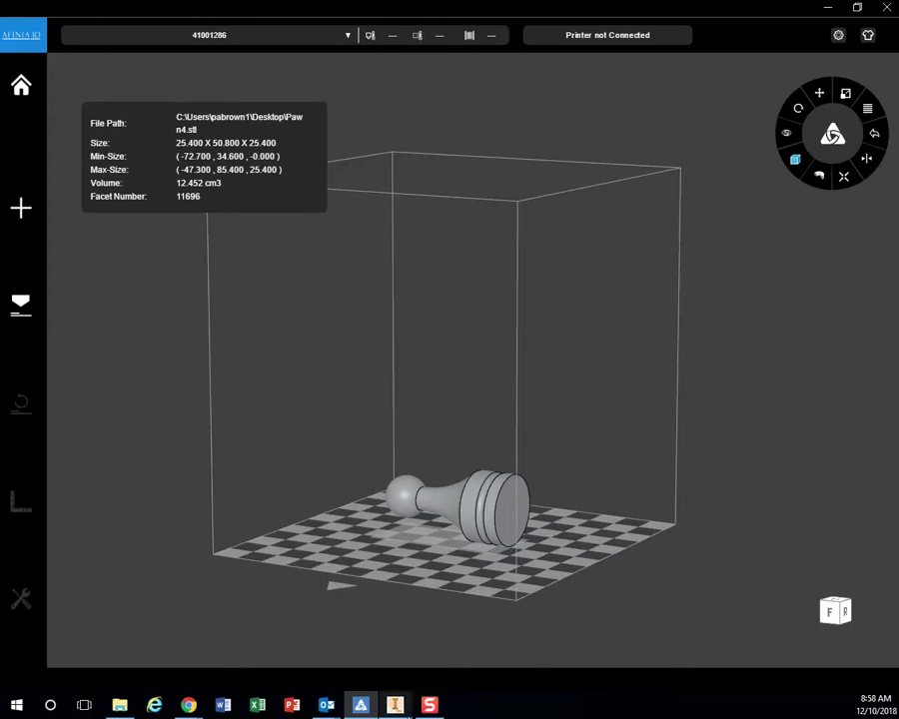
{"action": "mouse_move", "coordinate": [397, 706]}
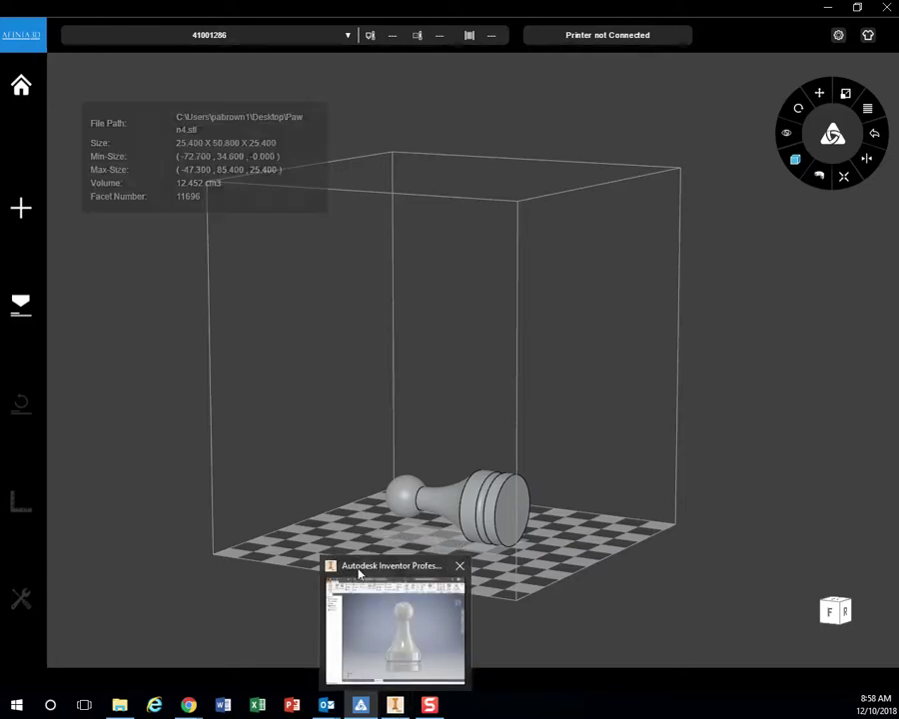
{"action": "left_click", "coordinate": [399, 705]}
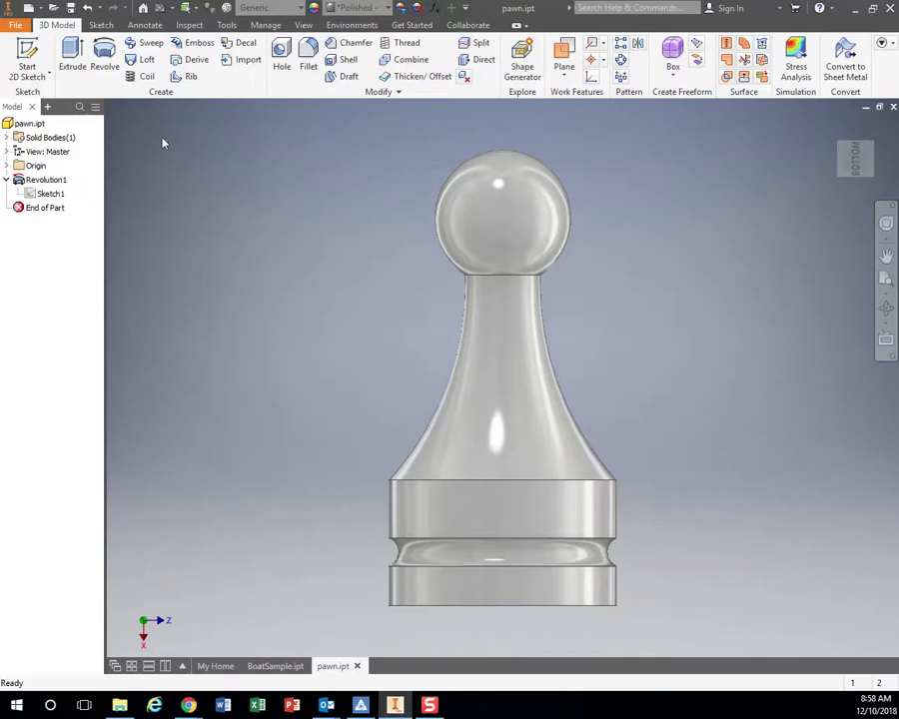
Step: Begin a new STL export of the pawn and bring up its options
{"action": "left_click", "coordinate": [15, 25]}
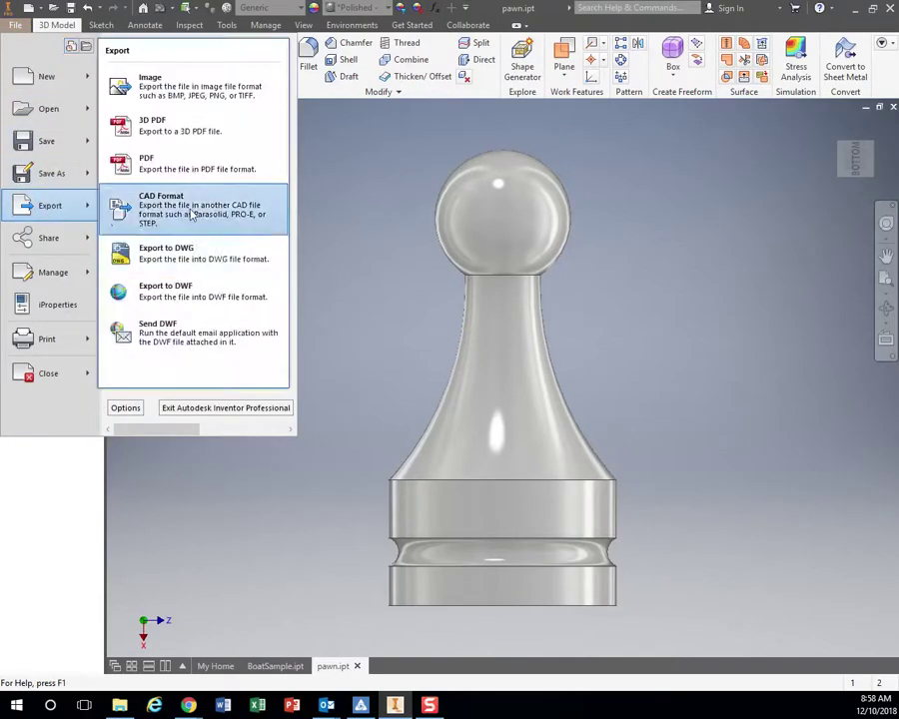
{"action": "left_click", "coordinate": [192, 215]}
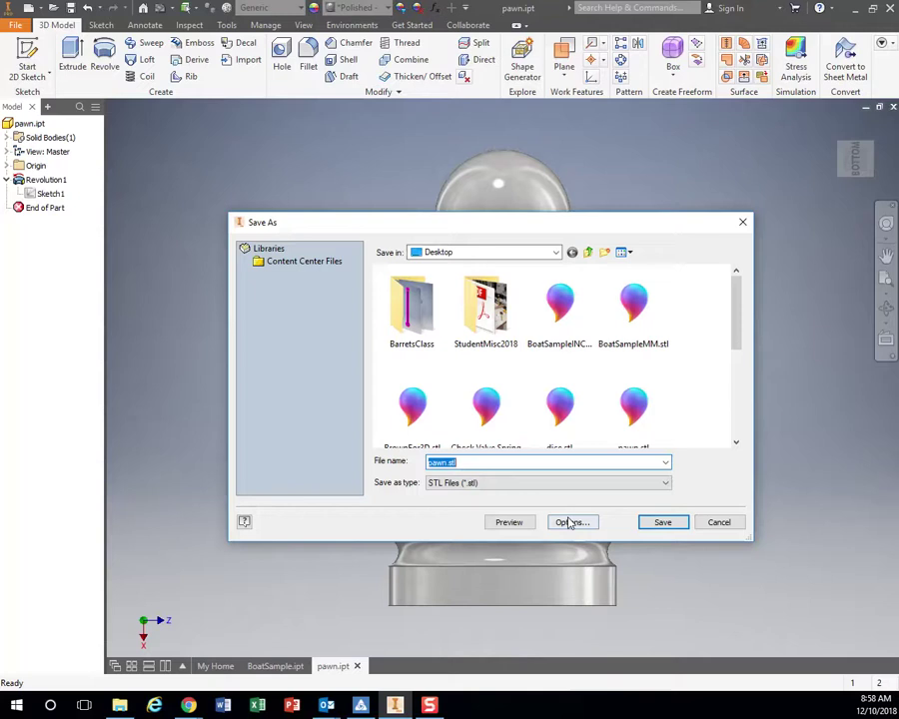
{"action": "left_click", "coordinate": [569, 523]}
Step: Set the export units to inch and save the STL to the Desktop as pawnInches
{"action": "left_click", "coordinate": [150, 185]}
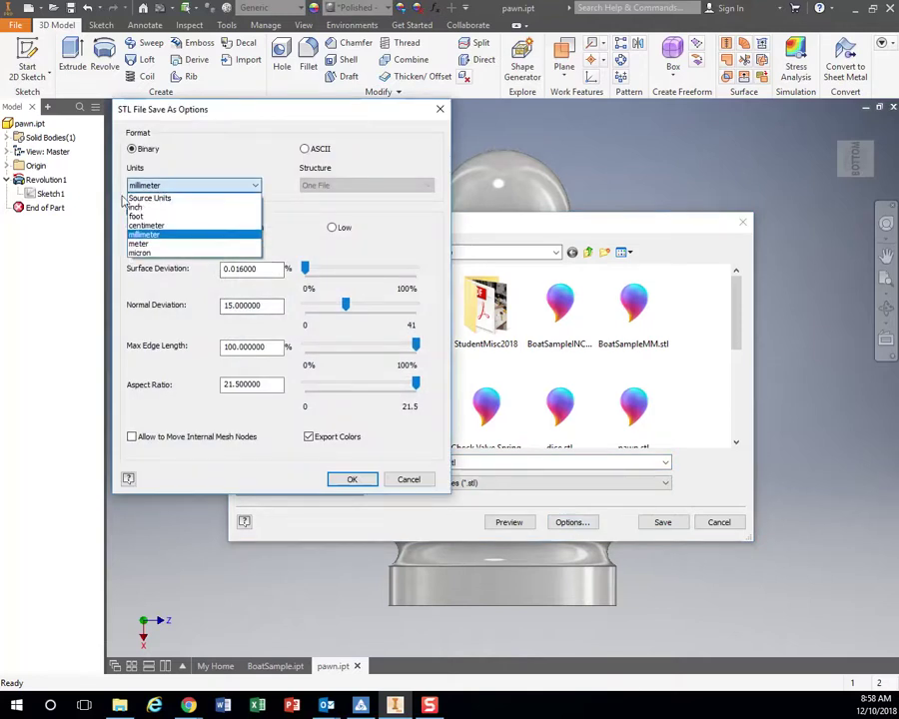
{"action": "left_click", "coordinate": [135, 207]}
{"action": "left_click", "coordinate": [192, 186]}
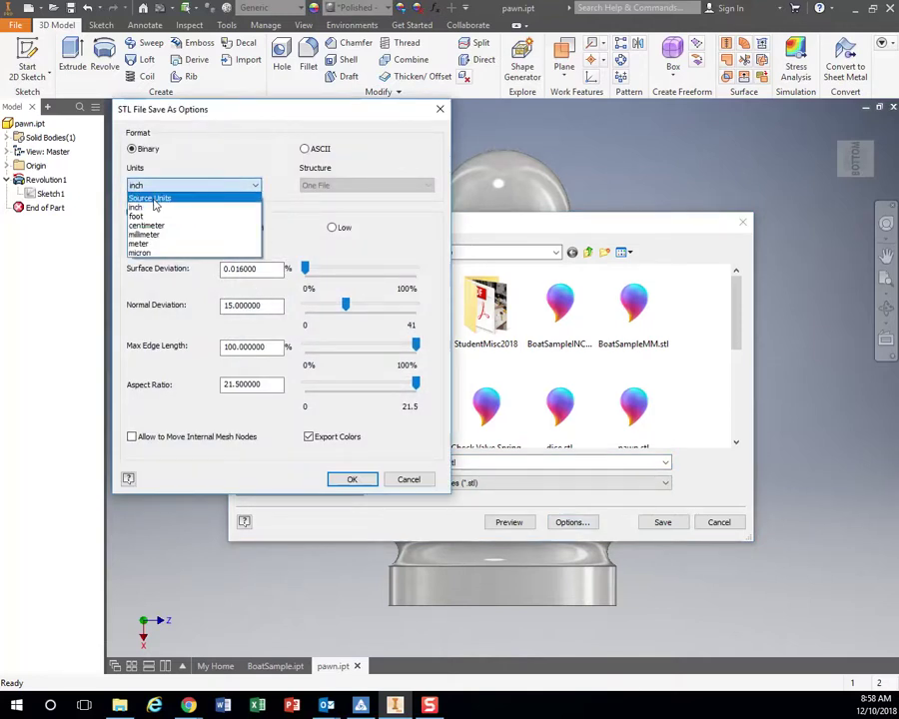
{"action": "left_click", "coordinate": [150, 199]}
{"action": "left_click", "coordinate": [192, 186]}
{"action": "left_click", "coordinate": [138, 207]}
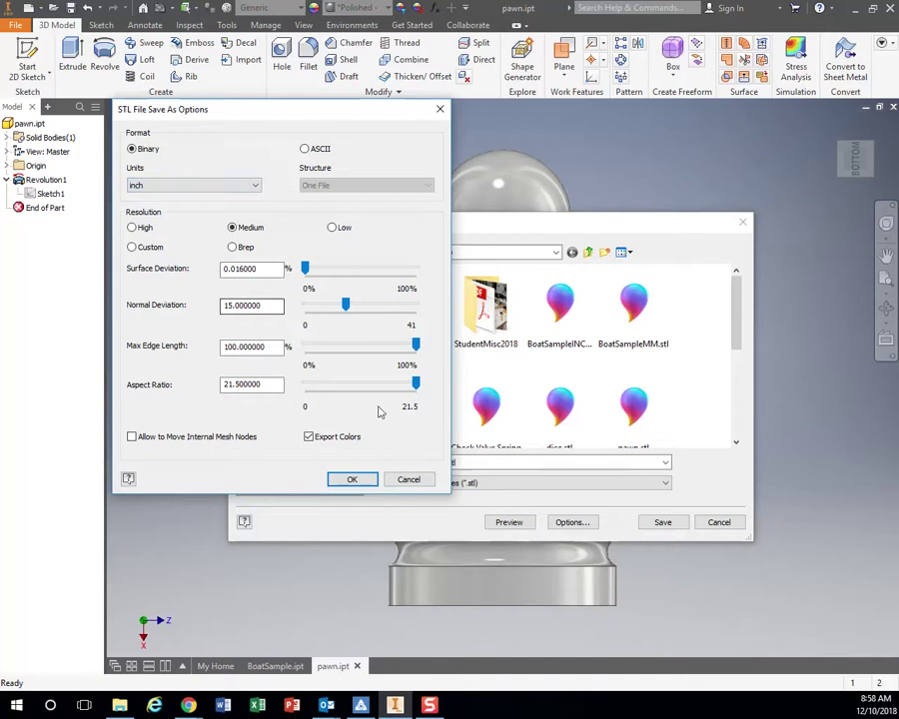
{"action": "left_click", "coordinate": [352, 481]}
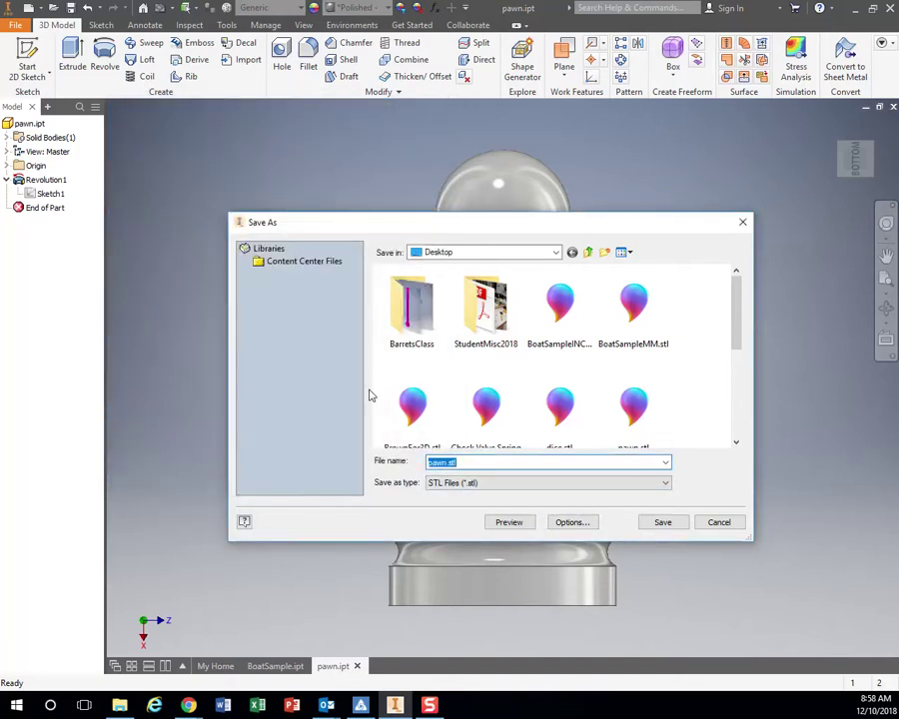
{"action": "type", "text": "pawnInche"}
{"action": "key", "text": "Return"}
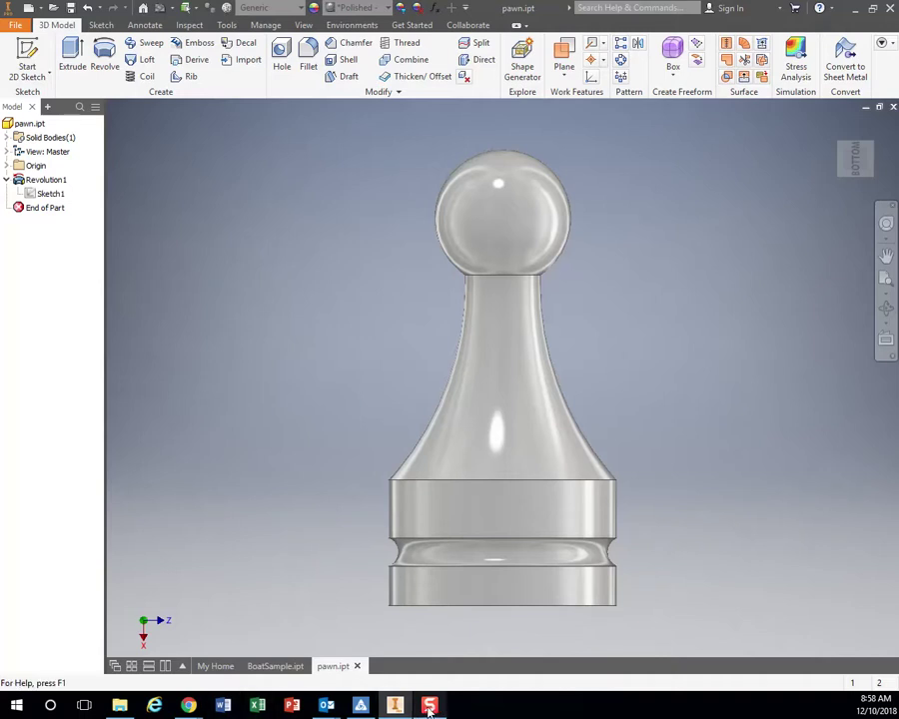
Step: Add pawnInches.stl to Afinia Studio's build volume and orbit to view the much larger pawn
{"action": "left_click", "coordinate": [360, 705]}
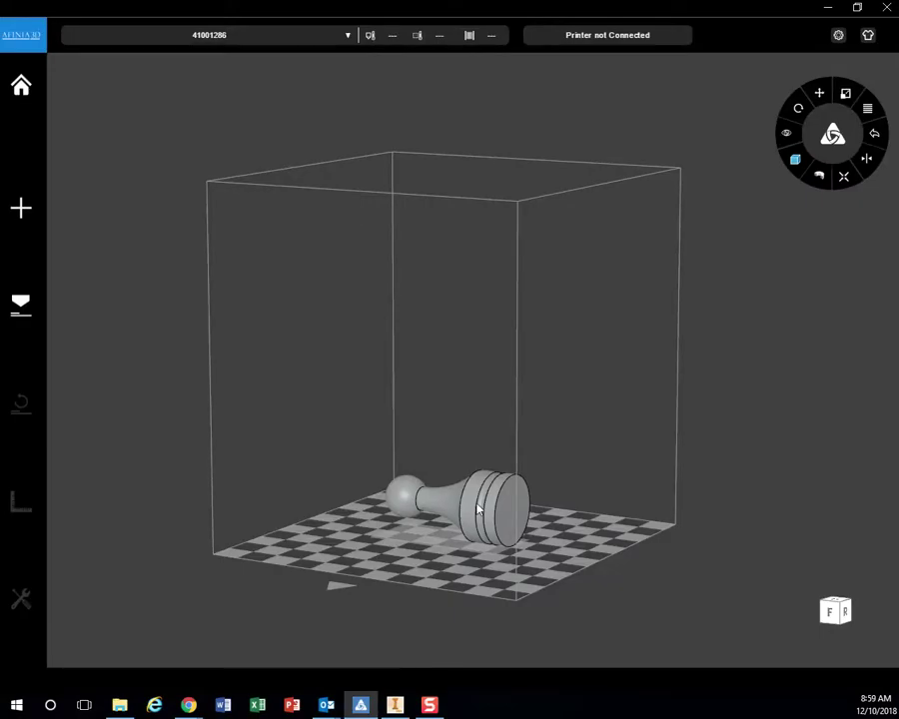
{"action": "mouse_move", "coordinate": [479, 510]}
{"action": "left_click", "coordinate": [21, 208]}
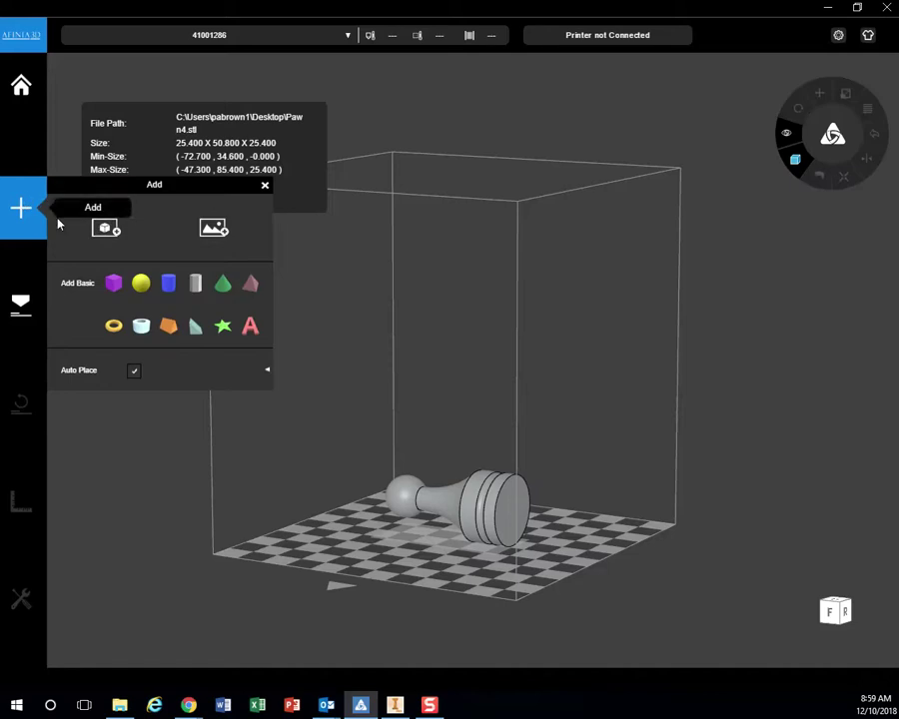
{"action": "left_click", "coordinate": [103, 226]}
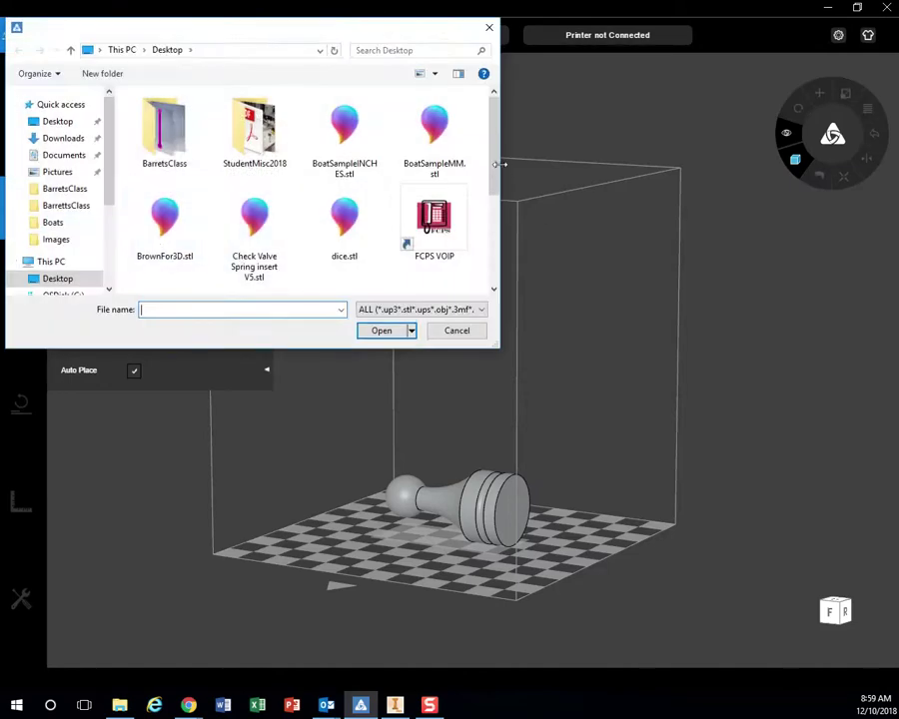
{"action": "scroll", "coordinate": [494, 285], "scroll_direction": "down", "scroll_amount": 2}
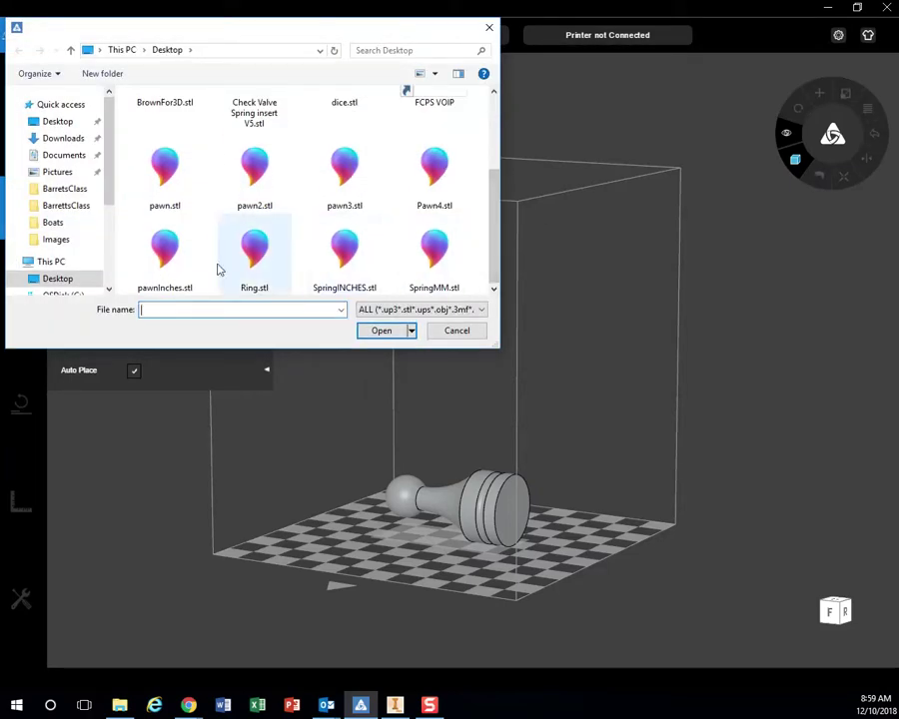
{"action": "left_click", "coordinate": [170, 255]}
{"action": "left_click", "coordinate": [385, 331]}
{"action": "left_click_drag", "start_coordinate": [437, 526], "coordinate": [507, 535]}
{"action": "scroll", "coordinate": [390, 550], "scroll_direction": "up", "scroll_amount": 2}
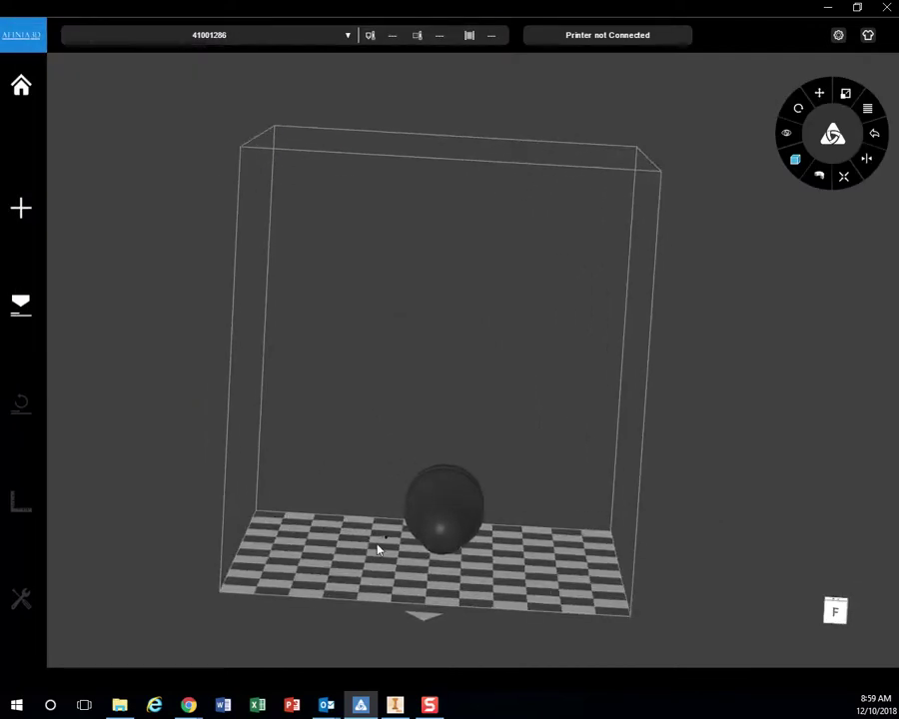
{"action": "scroll", "coordinate": [378, 549], "scroll_direction": "up", "scroll_amount": 8}
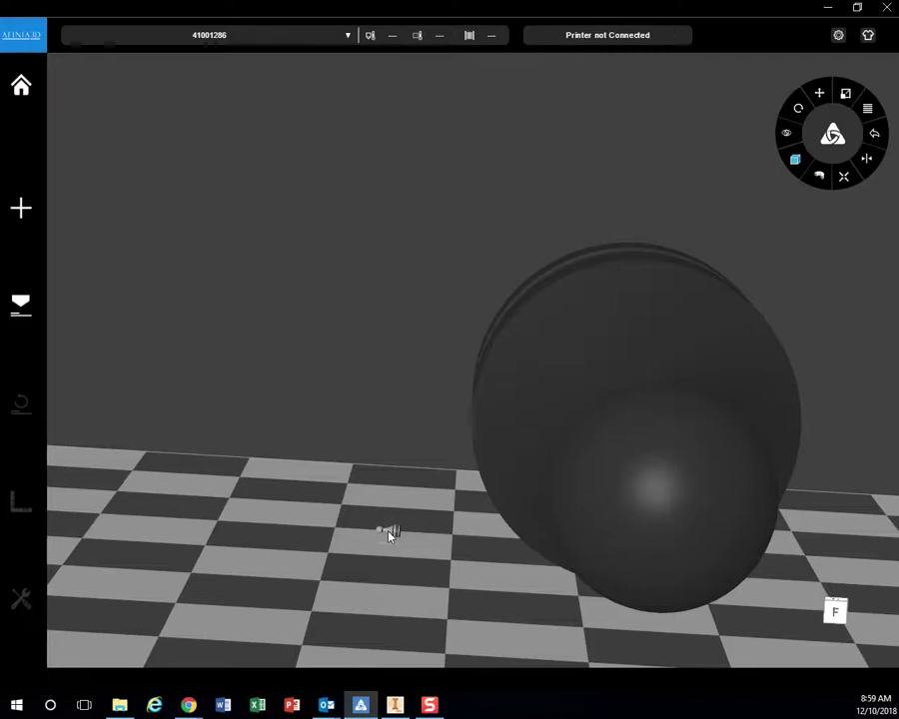
{"action": "scroll", "coordinate": [390, 534], "scroll_direction": "up", "scroll_amount": 8}
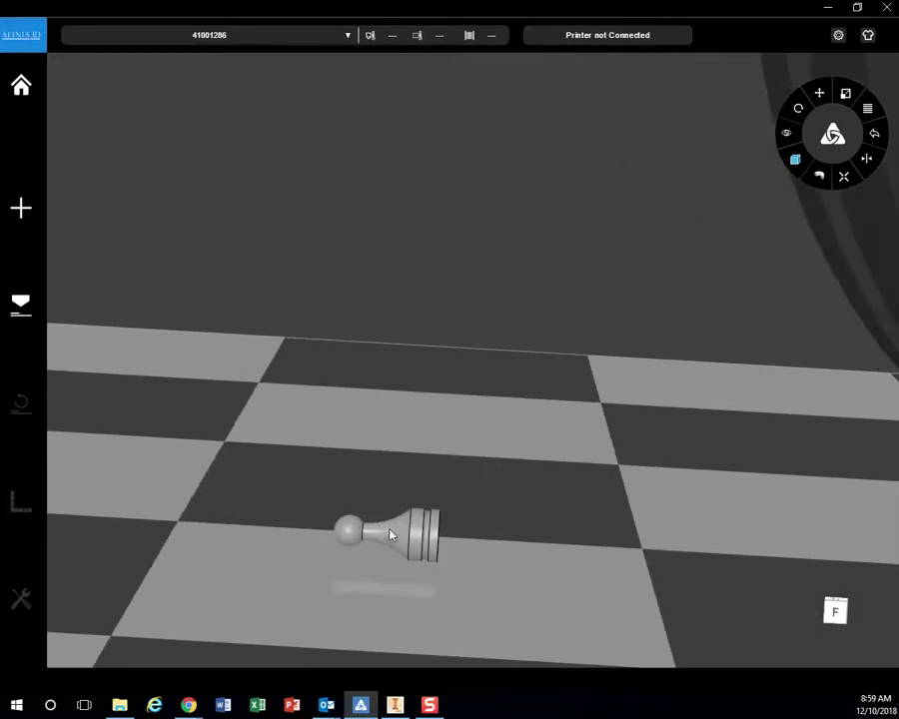
{"action": "scroll", "coordinate": [390, 535], "scroll_direction": "up", "scroll_amount": 2}
{"action": "mouse_move", "coordinate": [434, 544]}
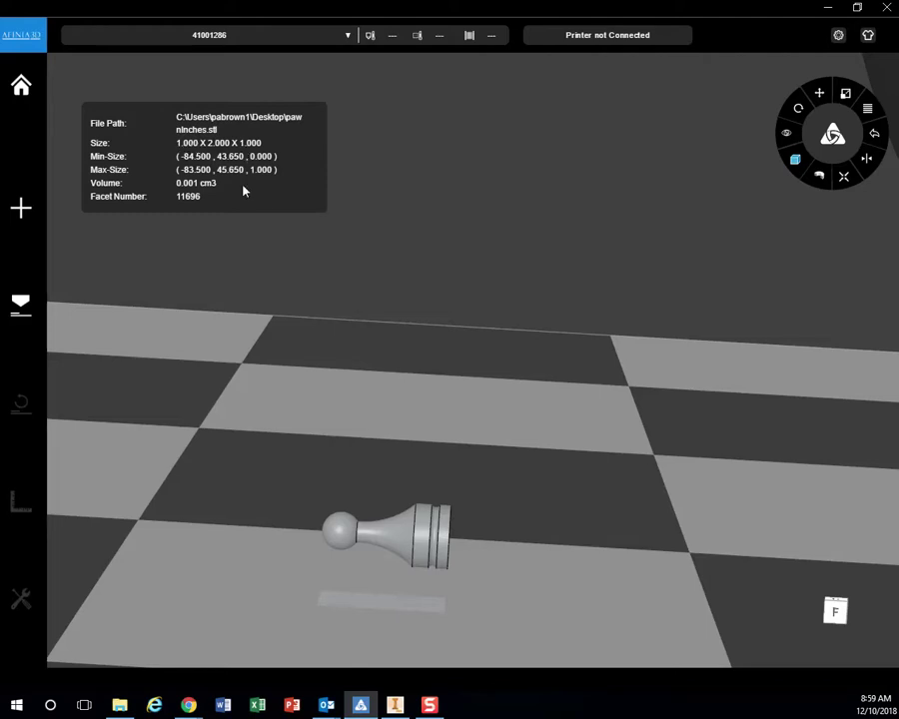
{"action": "scroll", "coordinate": [365, 469], "scroll_direction": "down", "scroll_amount": 6}
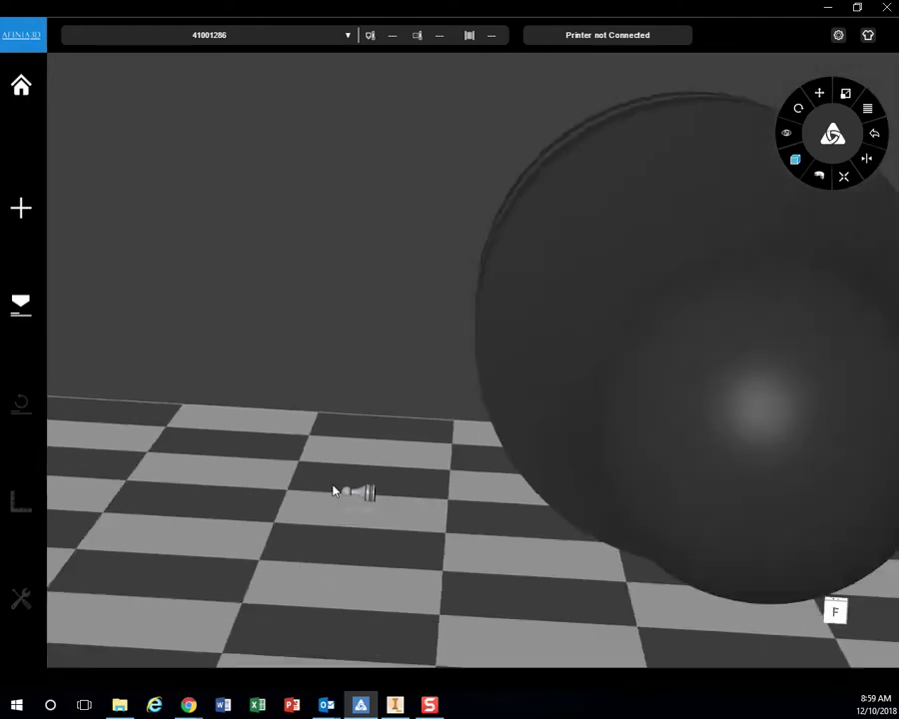
{"action": "scroll", "coordinate": [349, 479], "scroll_direction": "down", "scroll_amount": 3}
{"action": "scroll", "coordinate": [475, 490], "scroll_direction": "down", "scroll_amount": 1}
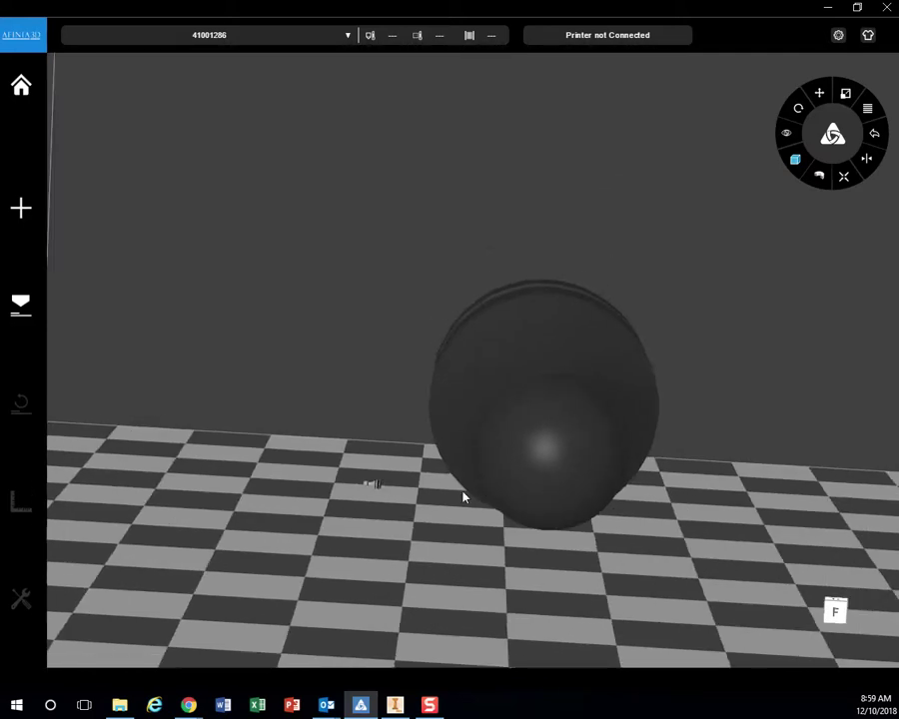
{"action": "scroll", "coordinate": [372, 487], "scroll_direction": "down", "scroll_amount": 2}
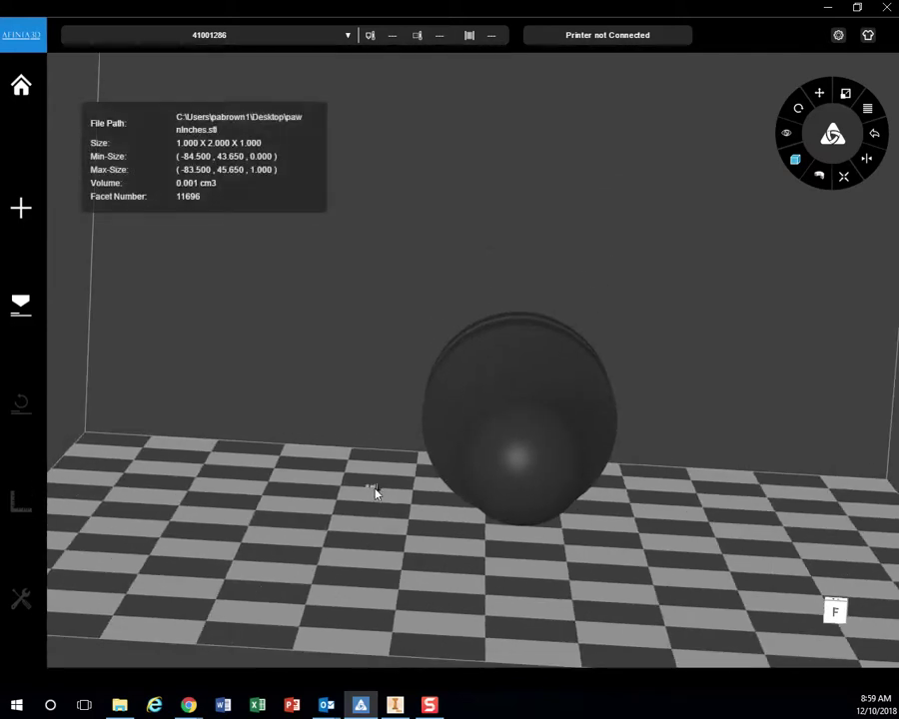
{"action": "double_click", "coordinate": [375, 493]}
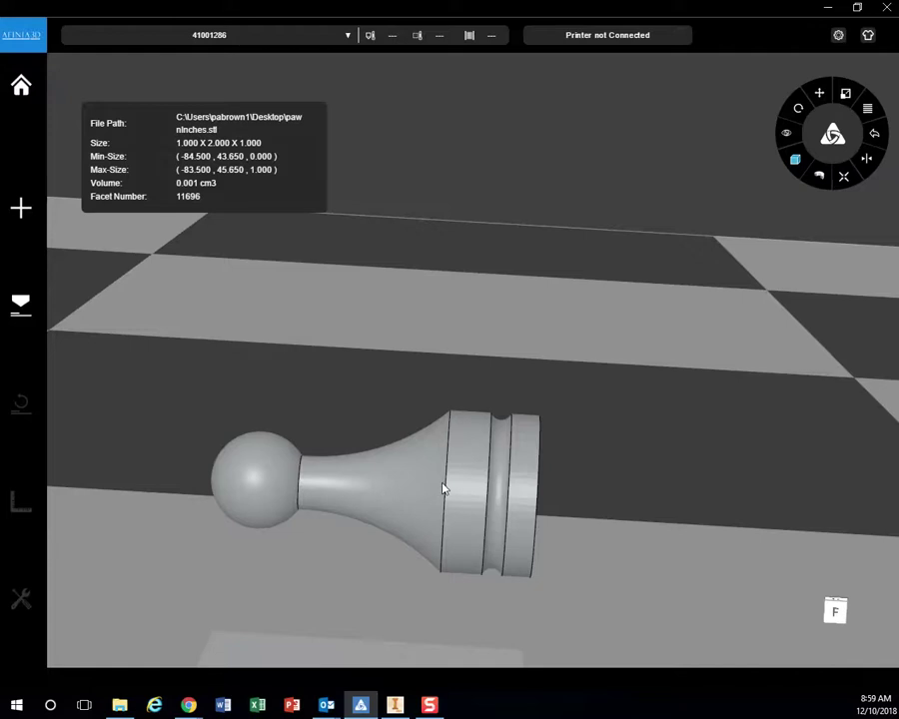
{"action": "scroll", "coordinate": [446, 485], "scroll_direction": "down", "scroll_amount": 3}
{"action": "scroll", "coordinate": [685, 123], "scroll_direction": "down", "scroll_amount": 1}
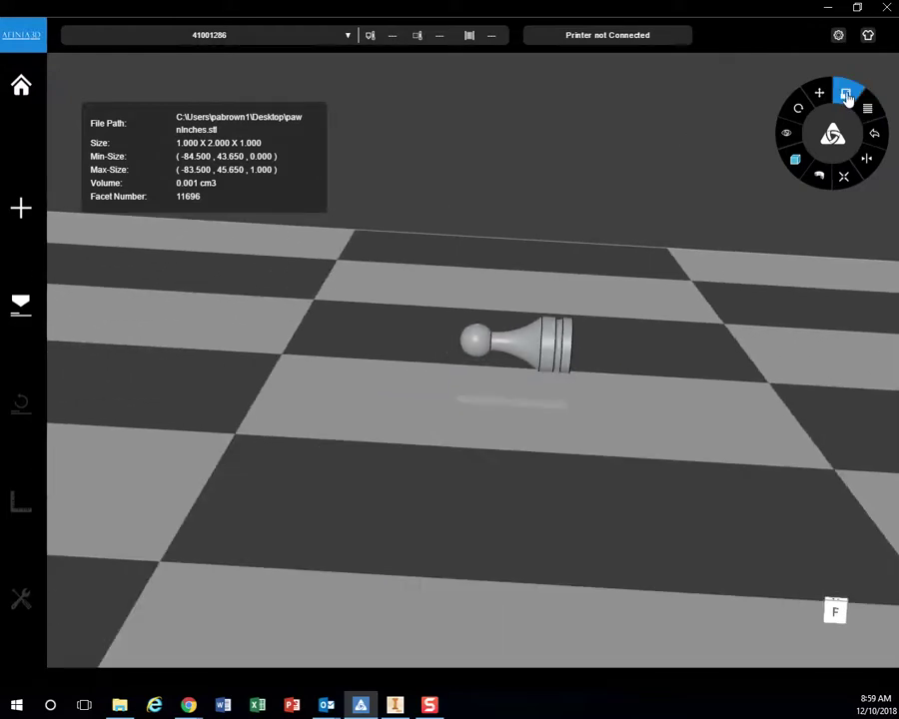
Step: Bring up the pawn's scale controls and orbit to a low front view
{"action": "left_click", "coordinate": [845, 95]}
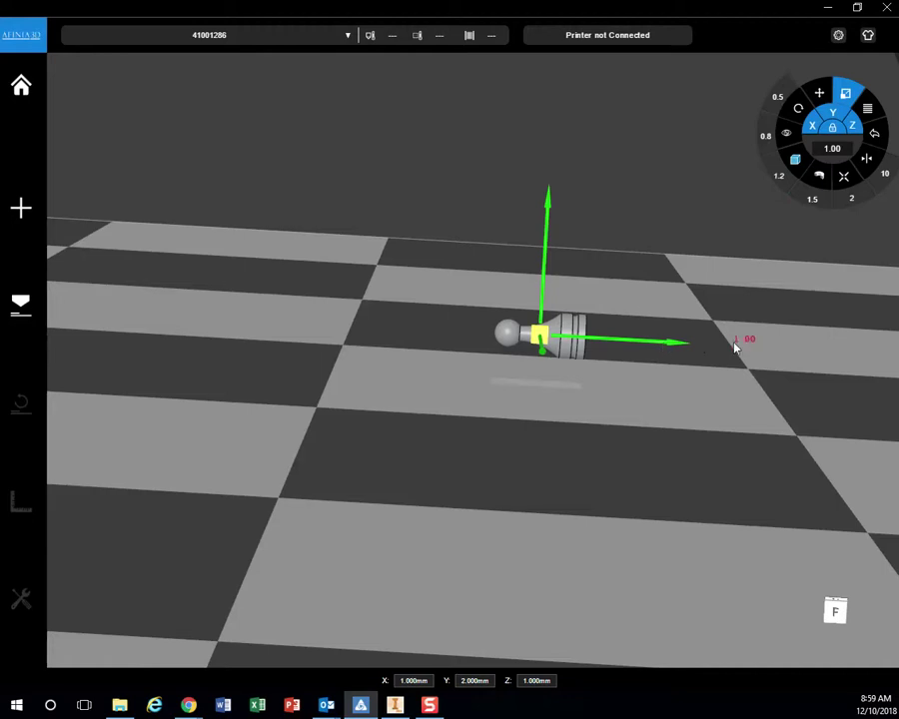
{"action": "scroll", "coordinate": [746, 340], "scroll_direction": "up", "scroll_amount": 5}
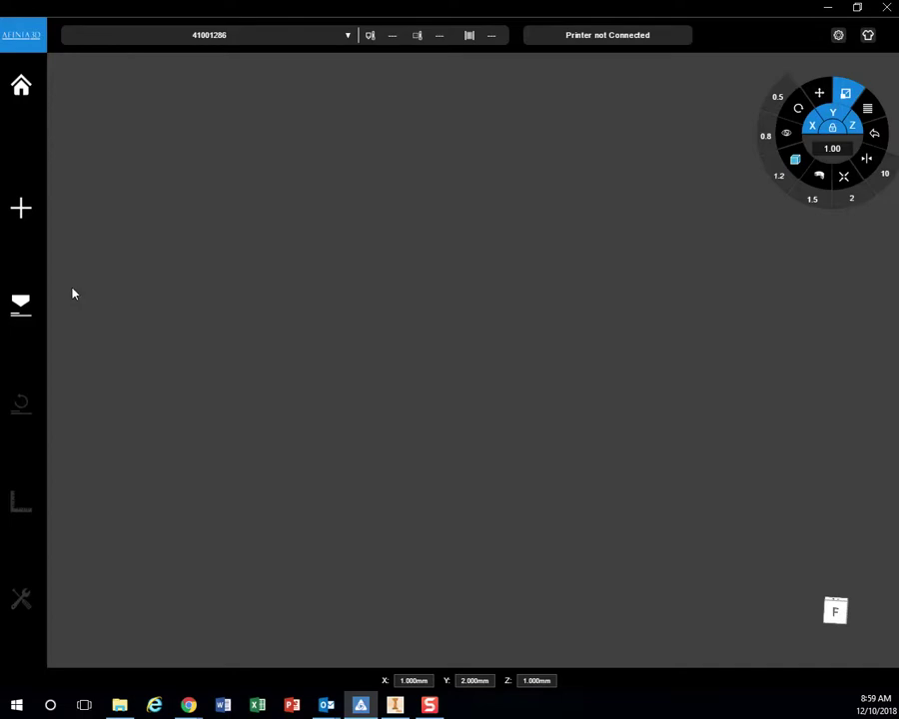
{"action": "left_click", "coordinate": [835, 590]}
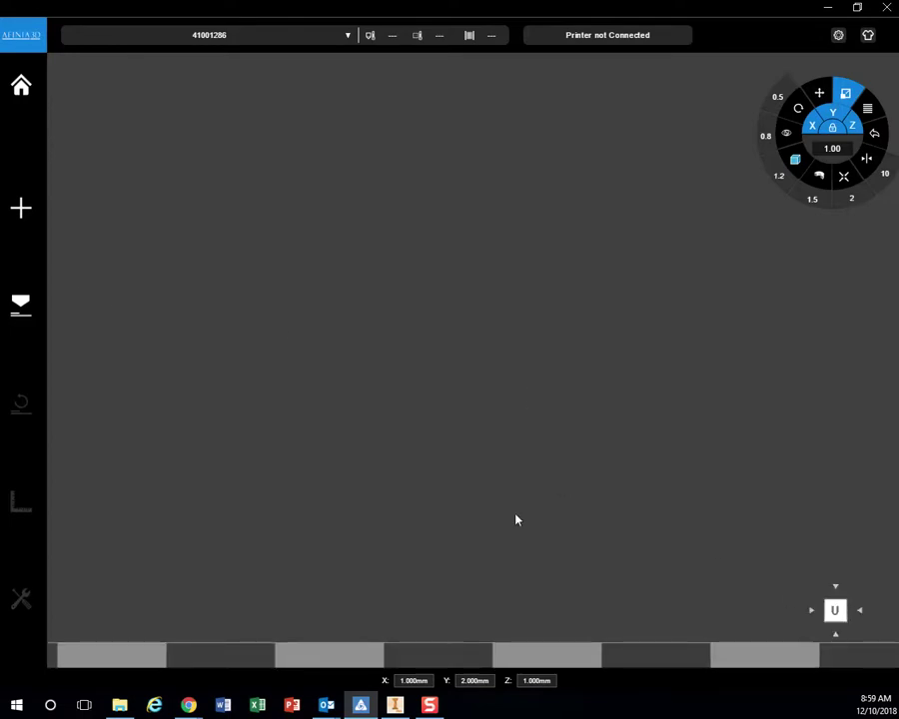
{"action": "left_click_drag", "start_coordinate": [516, 520], "coordinate": [460, 200]}
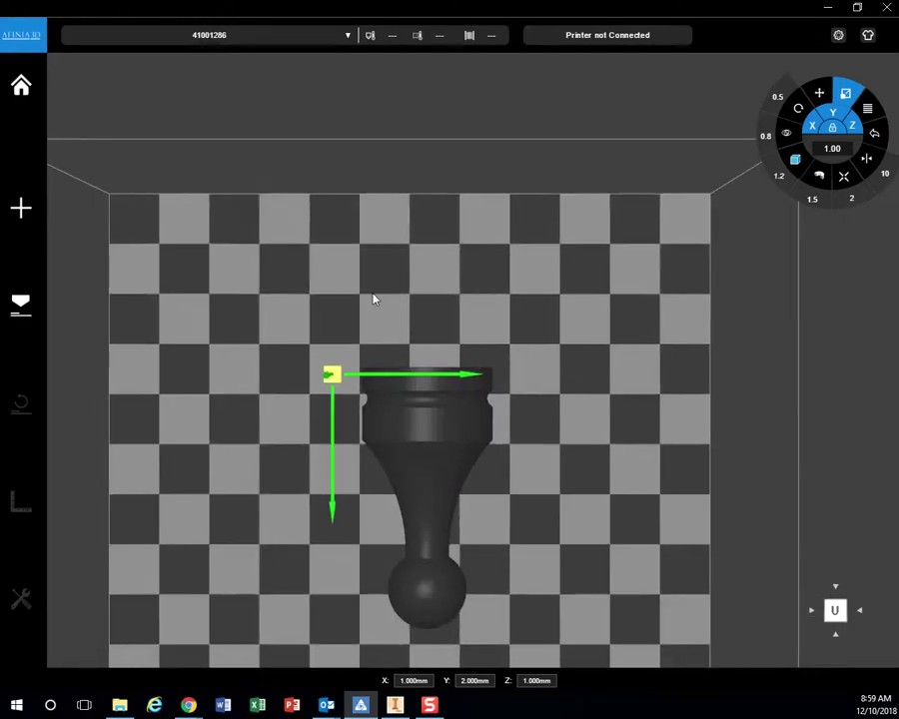
{"action": "left_click_drag", "start_coordinate": [411, 325], "coordinate": [402, 347]}
{"action": "middle_click_drag", "start_coordinate": [377, 322], "coordinate": [396, 187]}
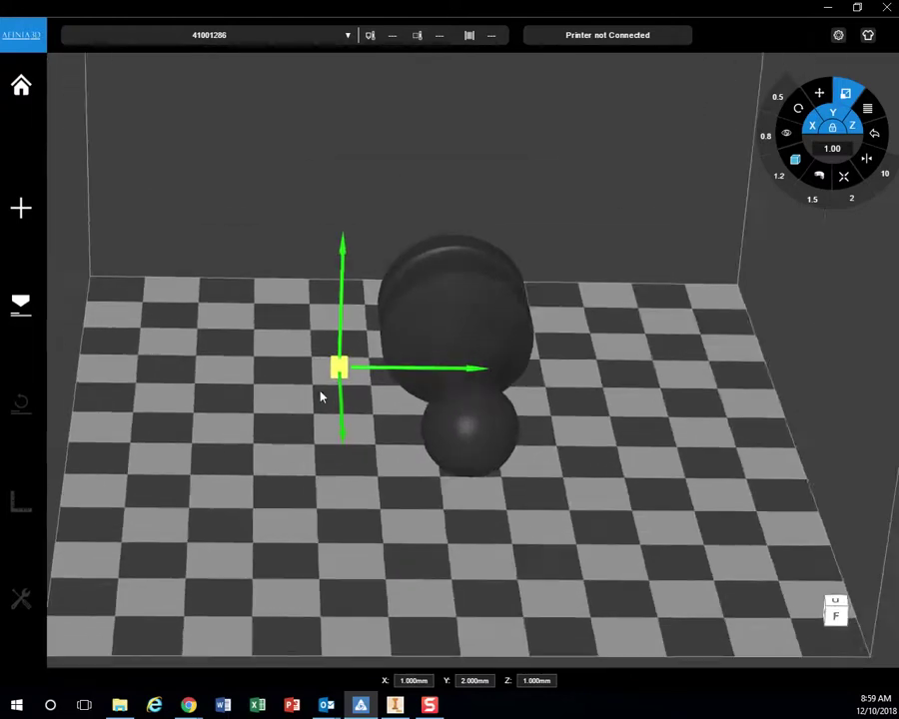
{"action": "scroll", "coordinate": [350, 374], "scroll_direction": "up", "scroll_amount": 1}
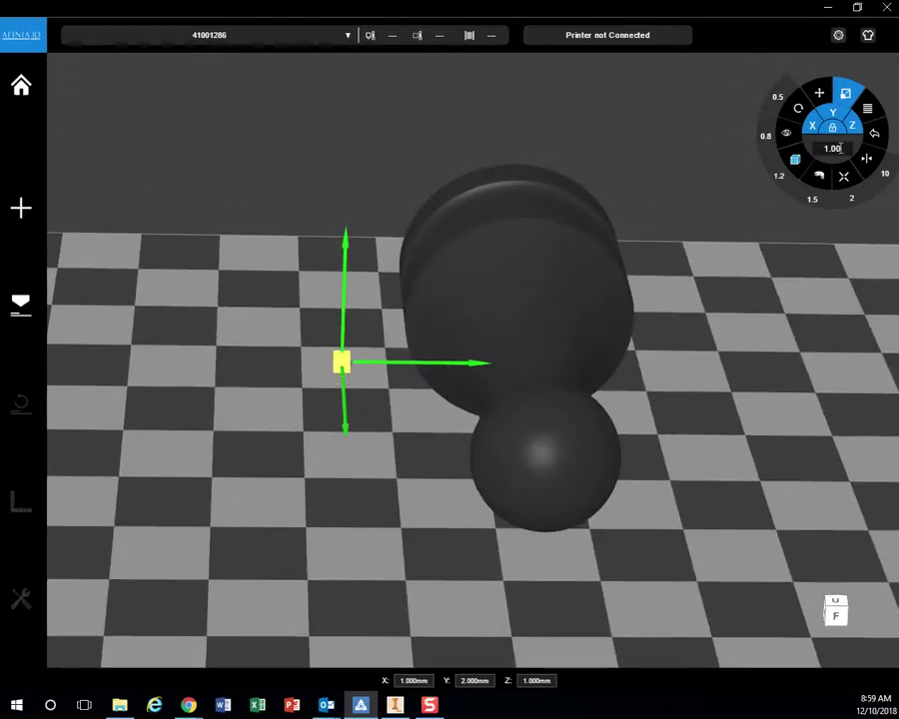
Step: Scale the pawn by 25.4 so it measures 50.8 × 25.4 × 25.4 mm
{"action": "left_click", "coordinate": [827, 148]}
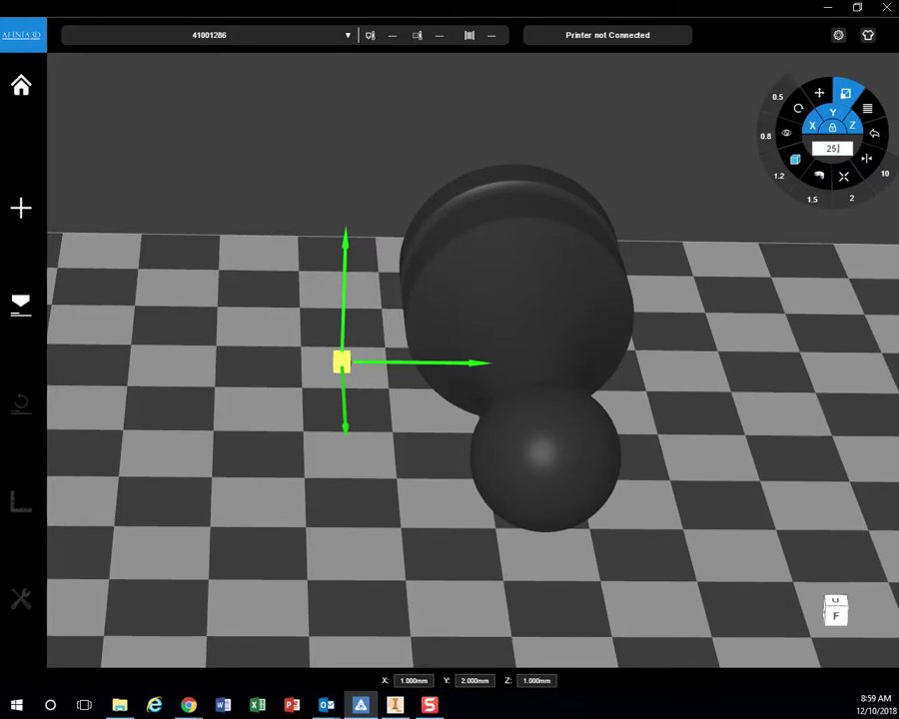
{"action": "type", "text": "25.4"}
{"action": "key", "text": "Return"}
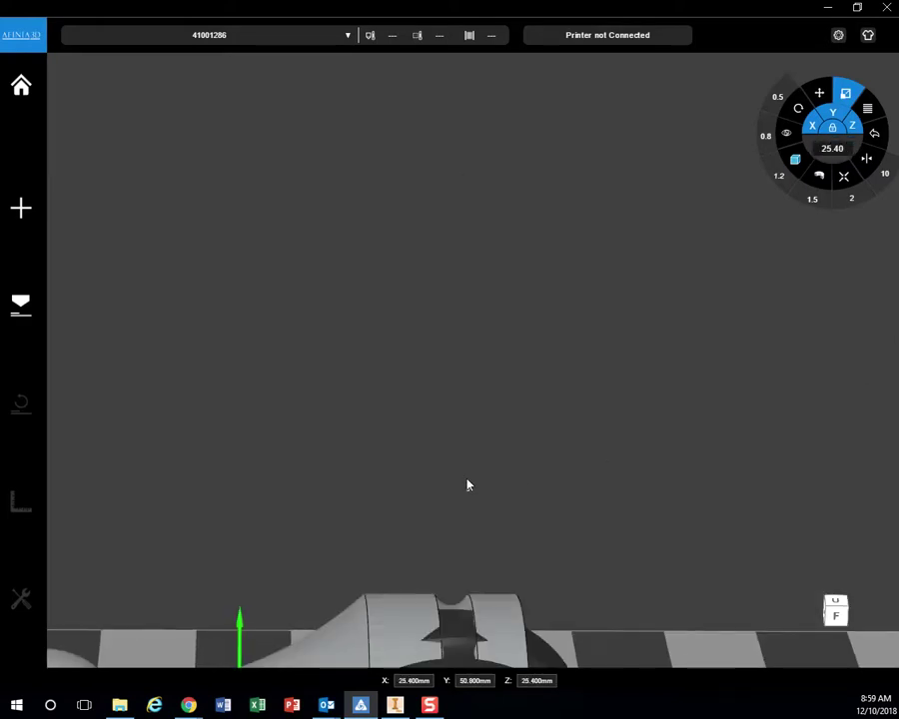
{"action": "left_click_drag", "start_coordinate": [452, 428], "coordinate": [310, 430]}
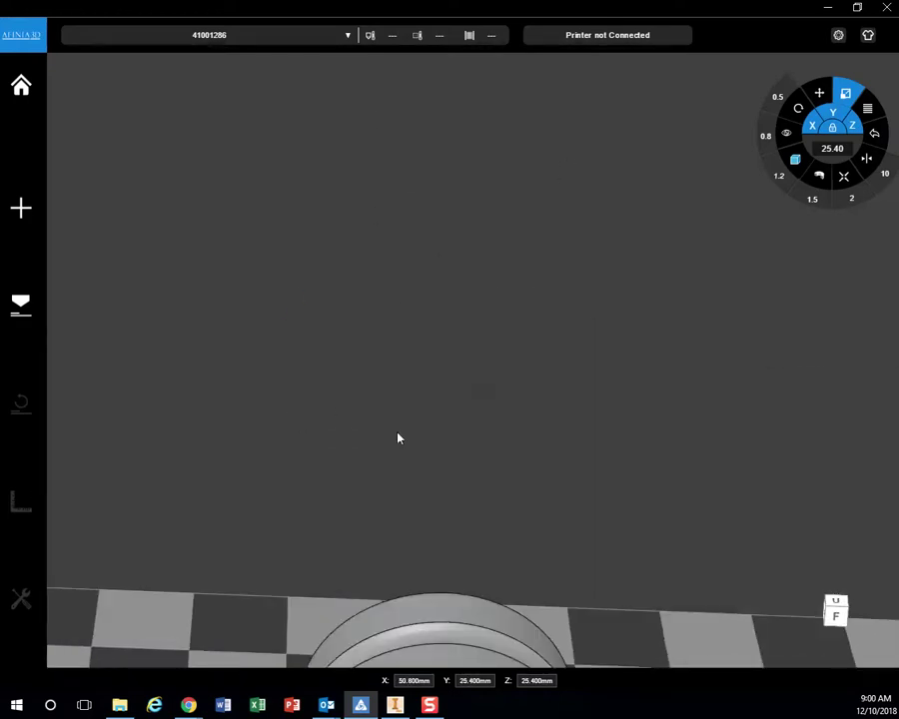
{"action": "left_click_drag", "start_coordinate": [398, 436], "coordinate": [430, 360]}
{"action": "scroll", "coordinate": [430, 359], "scroll_direction": "down", "scroll_amount": 5}
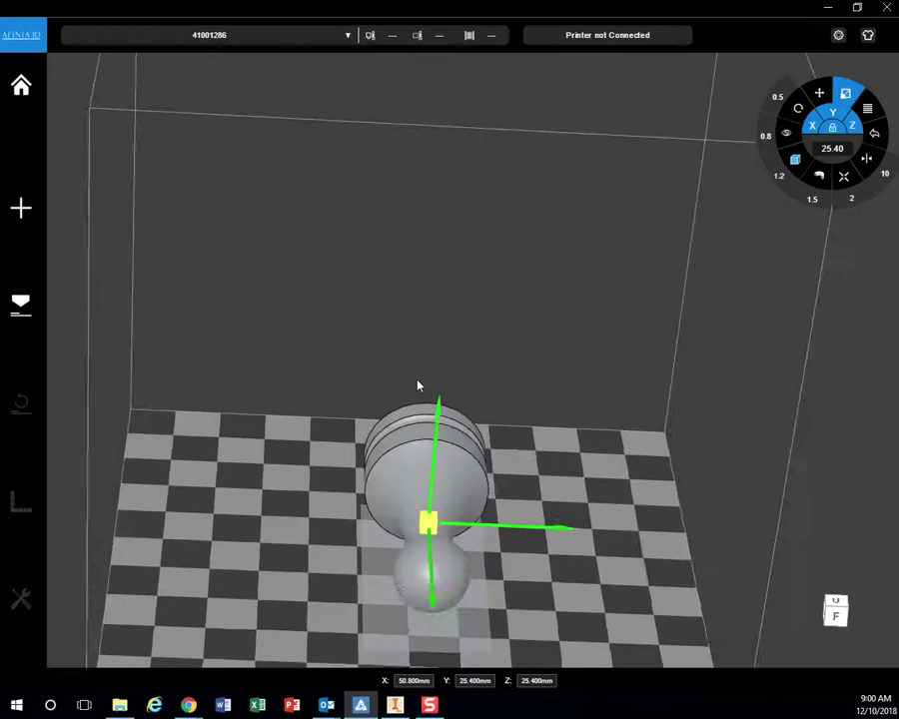
{"action": "left_click_drag", "start_coordinate": [534, 486], "coordinate": [243, 537]}
{"action": "left_click_drag", "start_coordinate": [592, 398], "coordinate": [635, 402]}
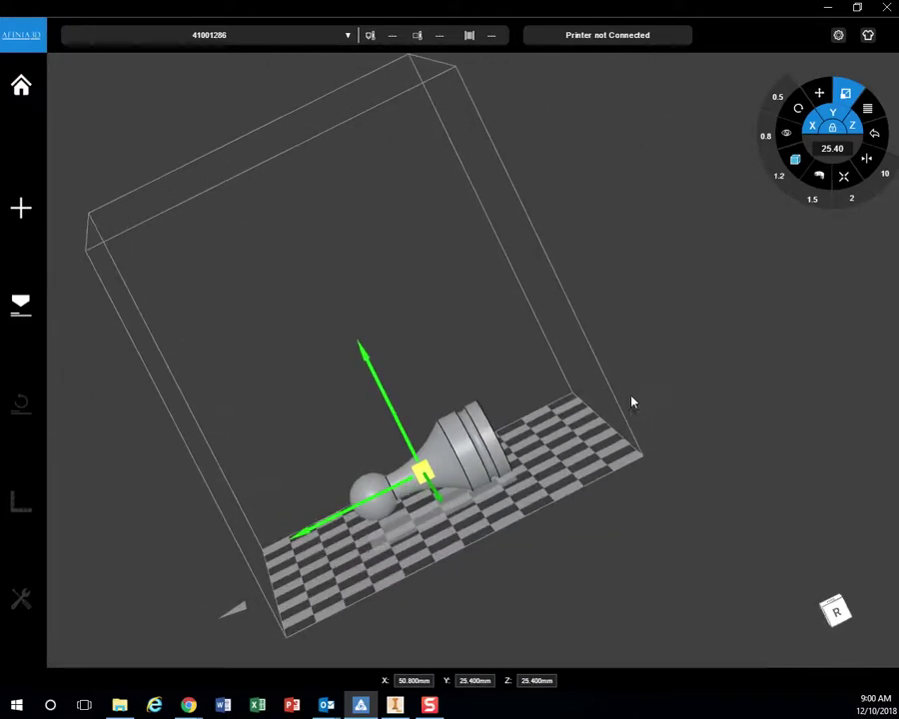
{"action": "left_click", "coordinate": [837, 612]}
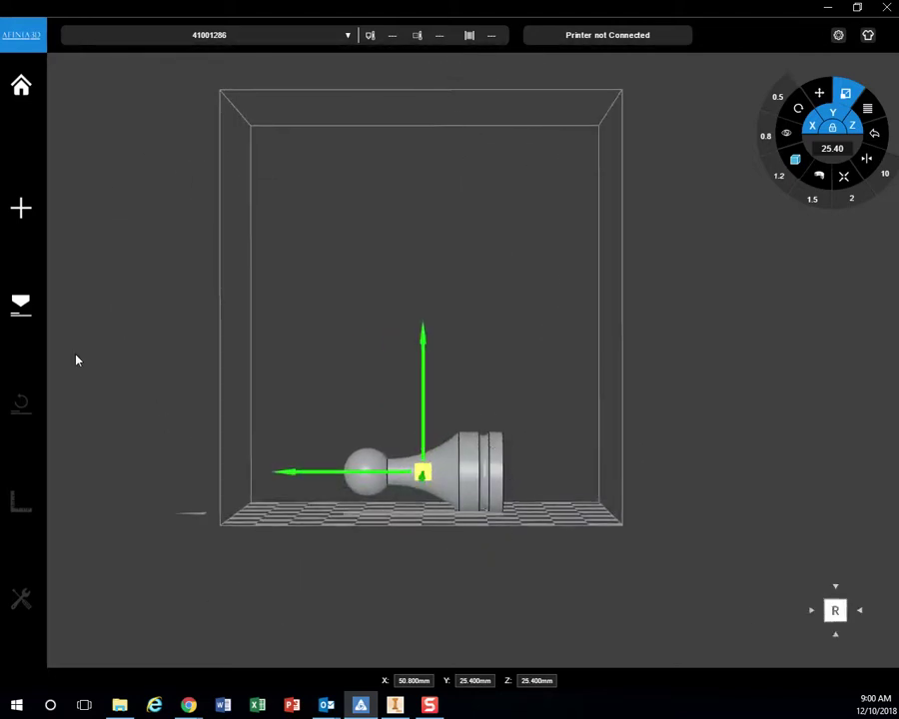
{"action": "left_click", "coordinate": [20, 307]}
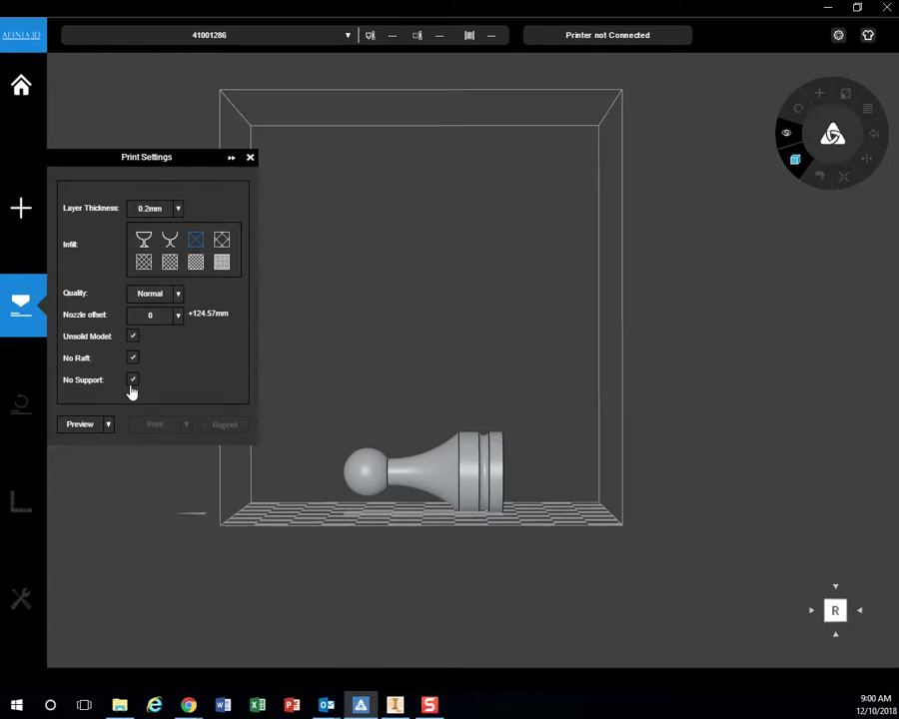
{"action": "left_click", "coordinate": [92, 429]}
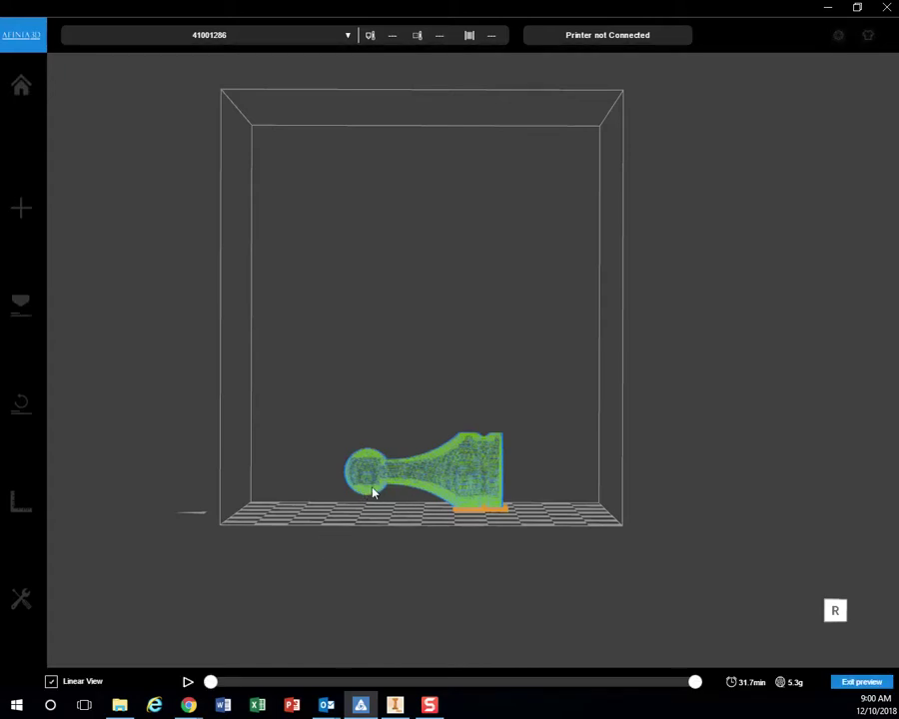
{"action": "mouse_move", "coordinate": [216, 685]}
{"action": "left_mouse_down"}
{"action": "mouse_move", "coordinate": [258, 681]}
{"action": "mouse_move", "coordinate": [208, 683]}
{"action": "left_mouse_up"}
{"action": "left_click_drag", "start_coordinate": [696, 686], "coordinate": [345, 676]}
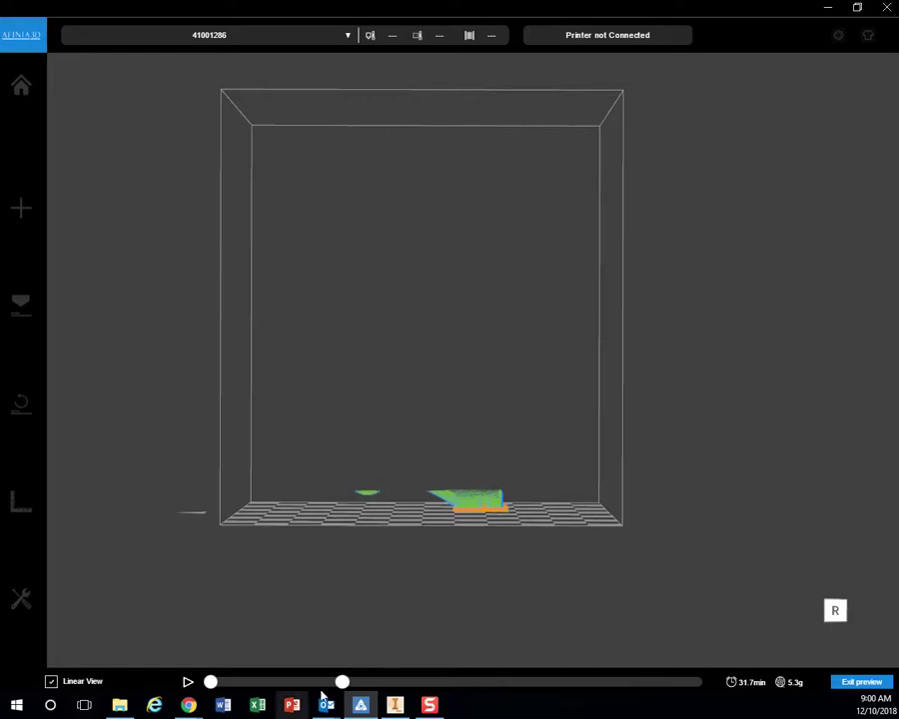
{"action": "left_click", "coordinate": [442, 682]}
{"action": "left_click", "coordinate": [700, 680]}
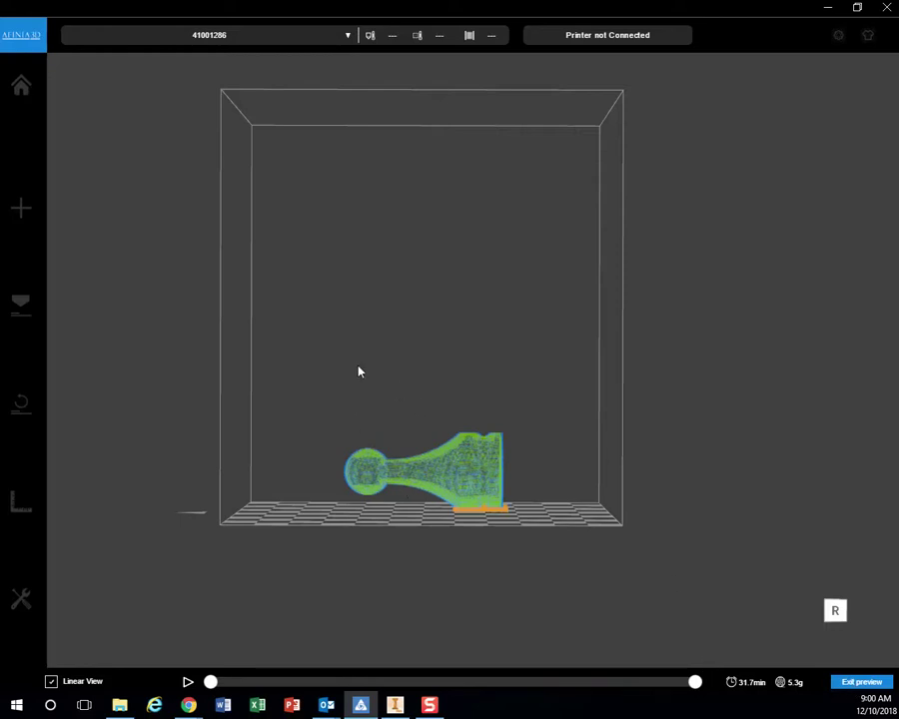
{"action": "left_click", "coordinate": [862, 683]}
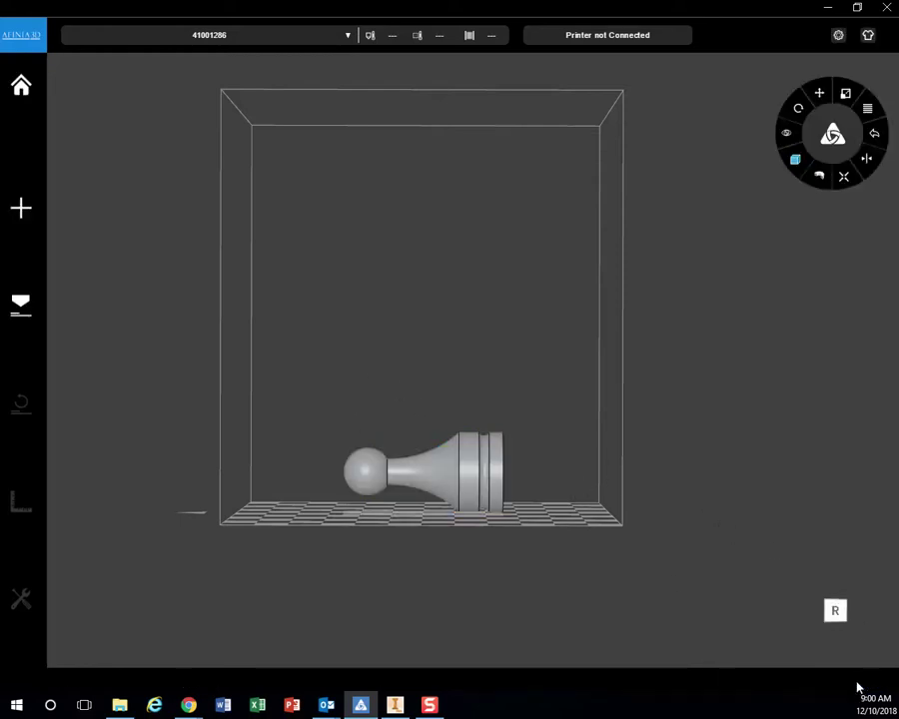
{"action": "left_click", "coordinate": [502, 461]}
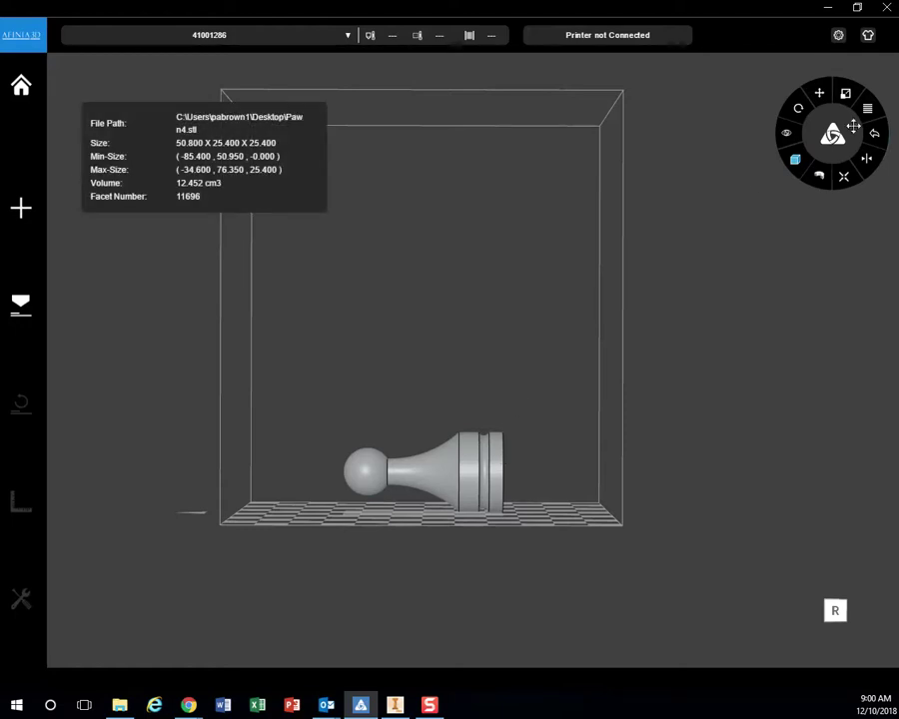
Step: Rotate the pawn -90° so it stands upright
{"action": "left_click", "coordinate": [798, 112]}
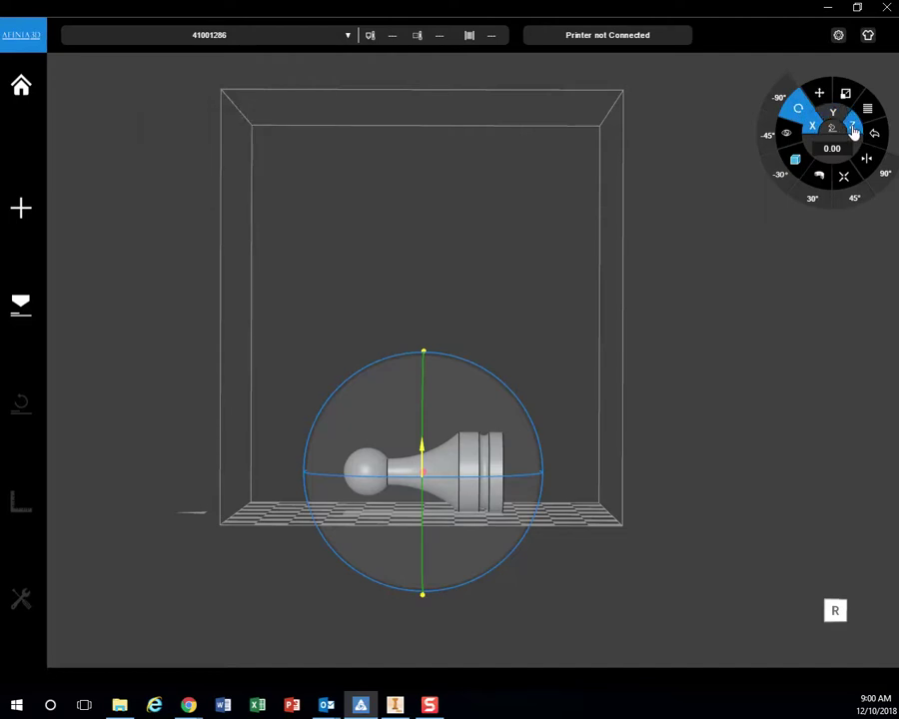
{"action": "left_click", "coordinate": [833, 116]}
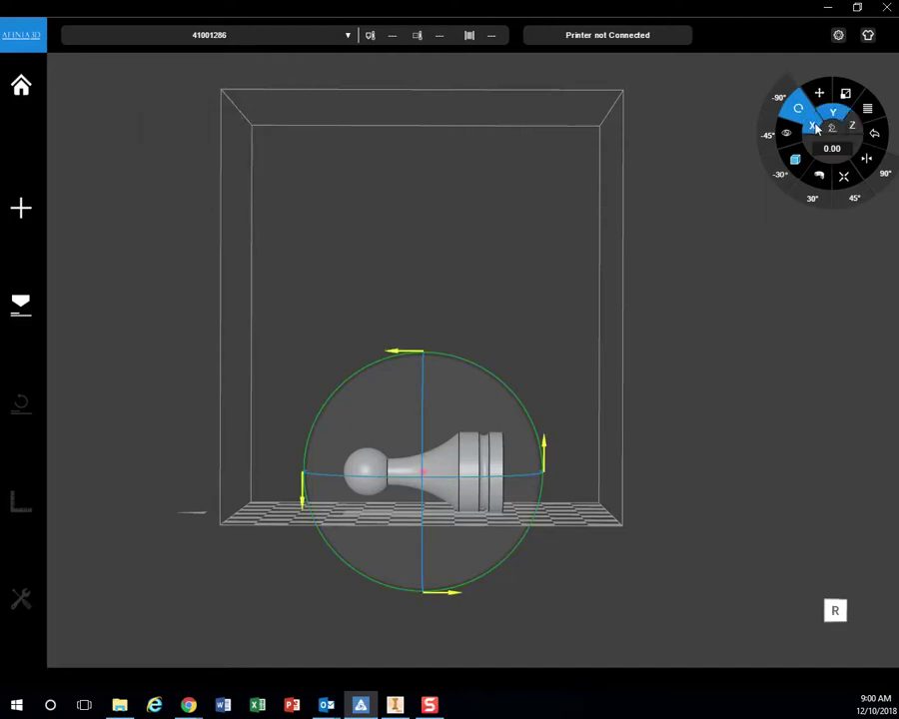
{"action": "left_click", "coordinate": [815, 127]}
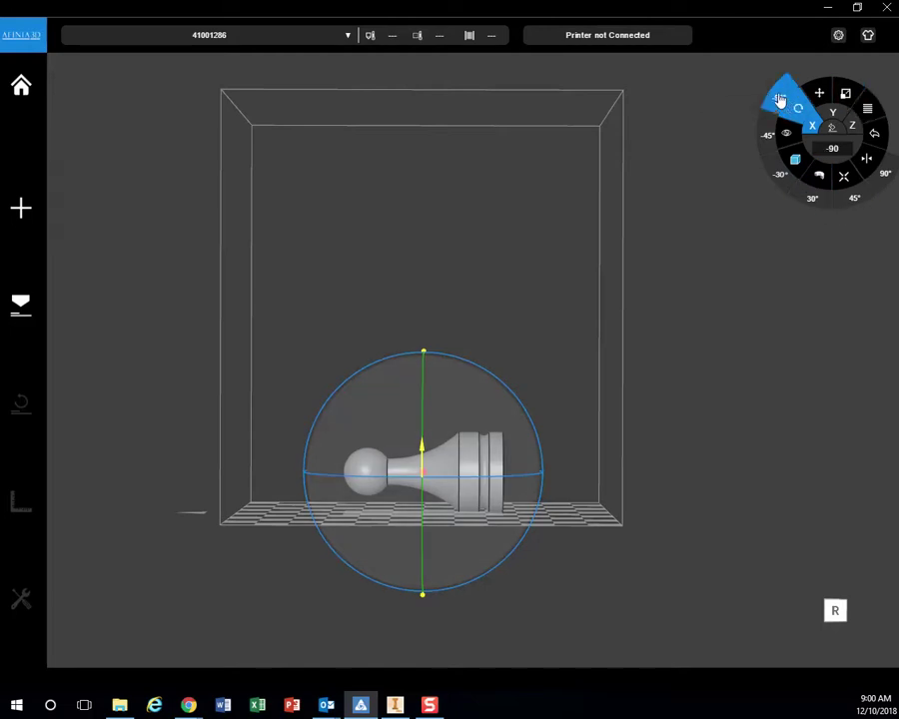
{"action": "left_click", "coordinate": [833, 114]}
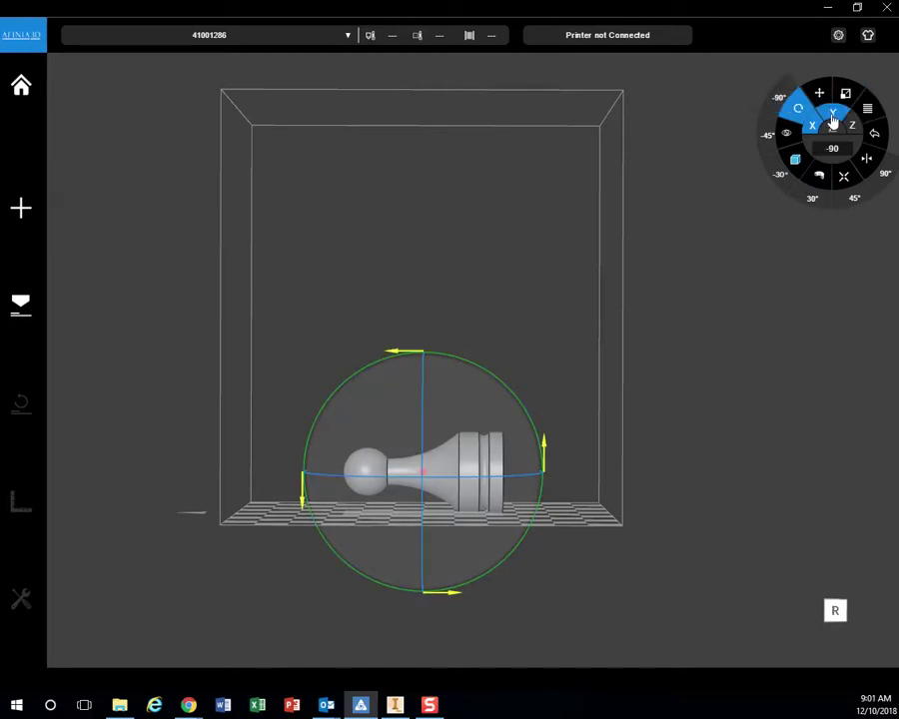
{"action": "left_click", "coordinate": [778, 106]}
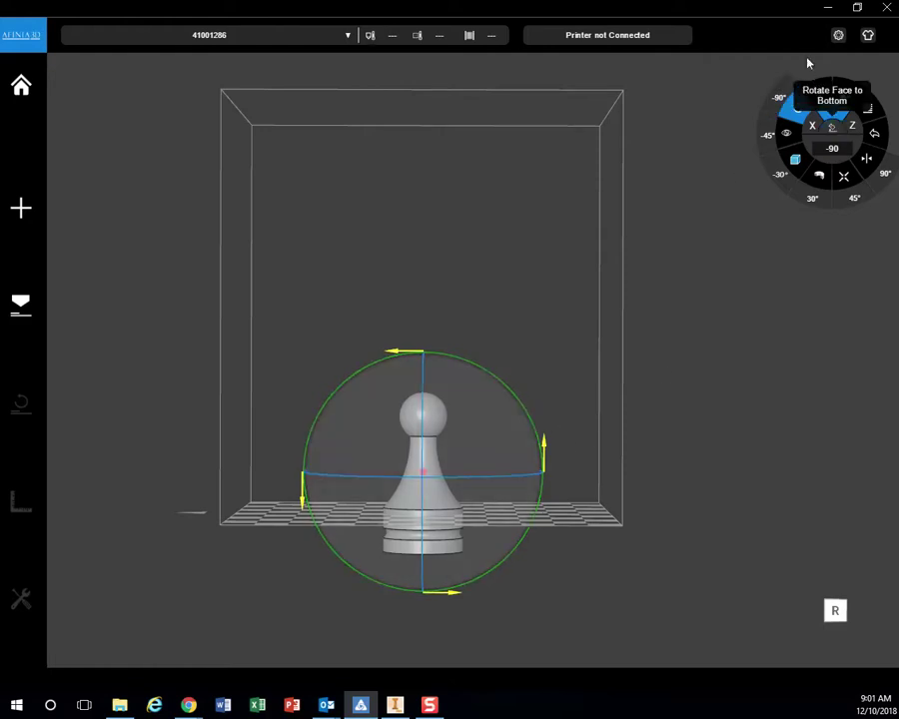
Step: Drop the upright pawn onto the print bed and orbit to inspect it
{"action": "left_click", "coordinate": [818, 94]}
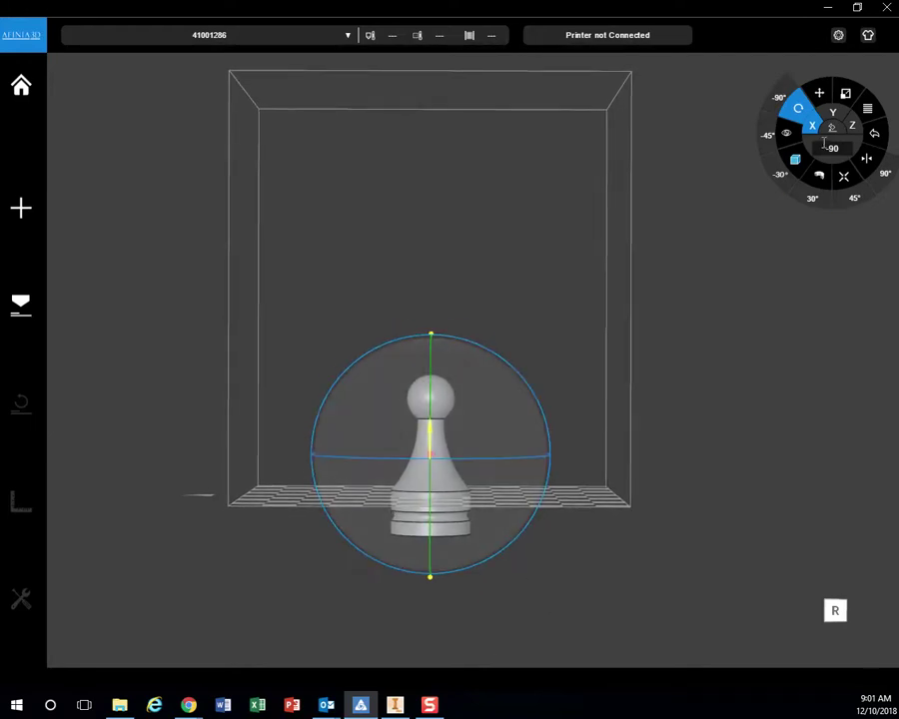
{"action": "left_click", "coordinate": [818, 95]}
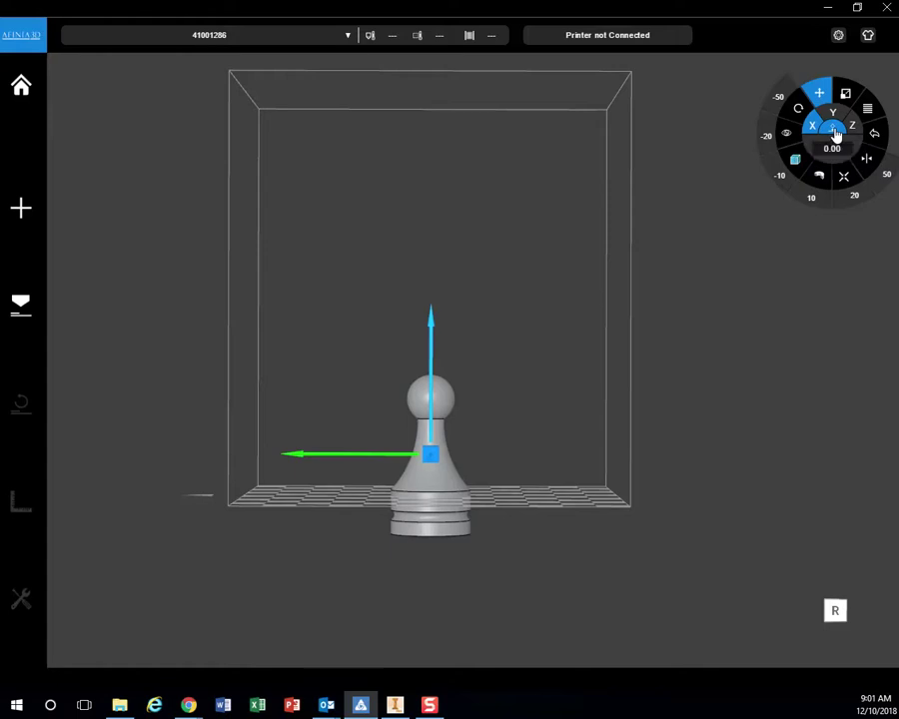
{"action": "left_click", "coordinate": [834, 133]}
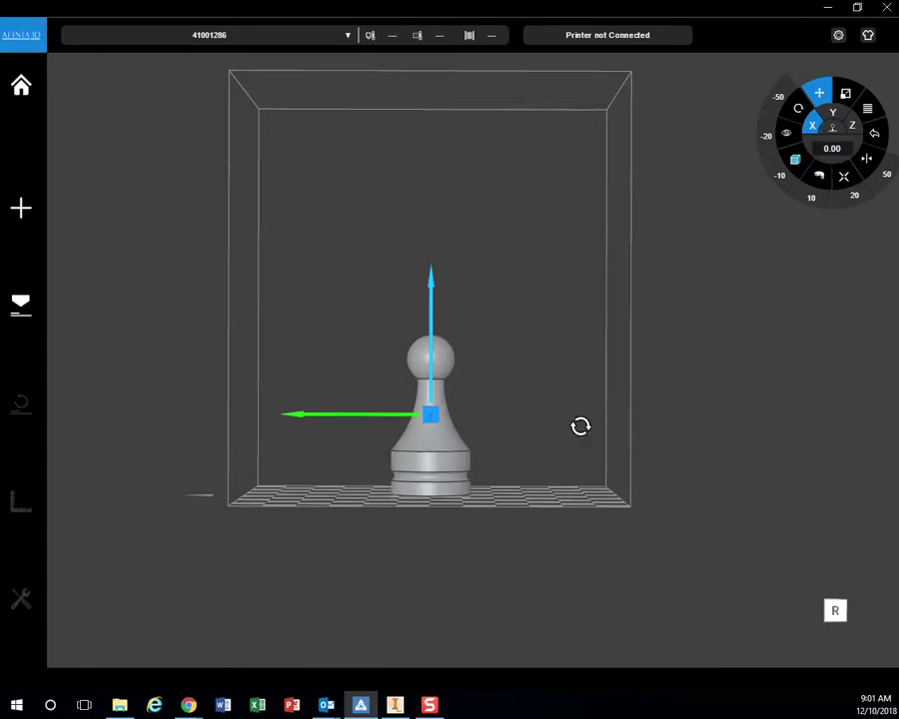
{"action": "left_click_drag", "start_coordinate": [581, 427], "coordinate": [402, 437]}
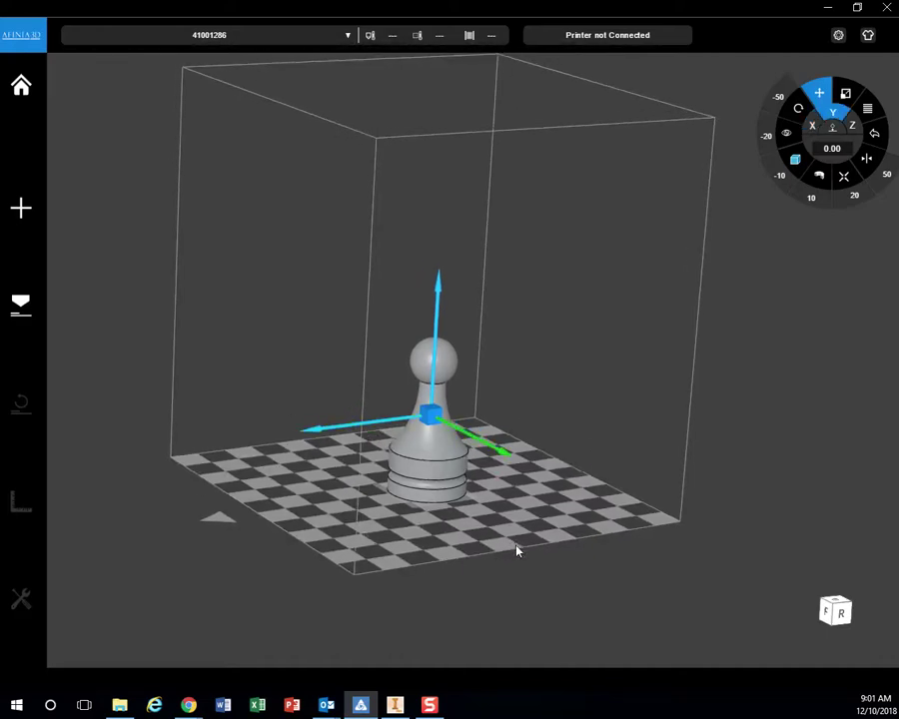
{"action": "left_click_drag", "start_coordinate": [518, 550], "coordinate": [414, 498]}
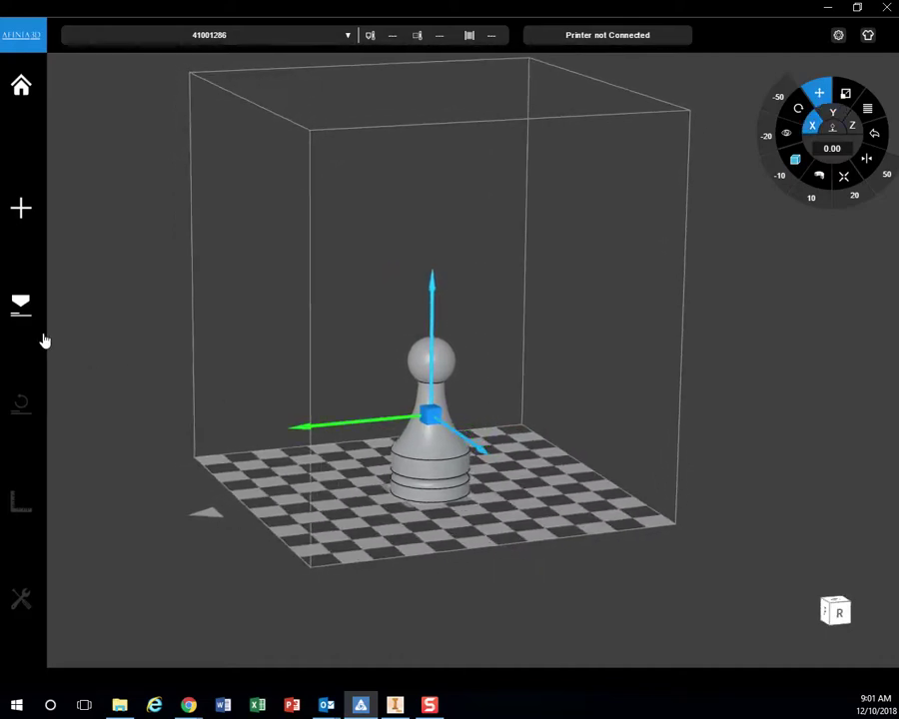
Step: Open the Print settings, expand the advanced options, and choose to save the sliced job to a file
{"action": "left_click", "coordinate": [21, 308]}
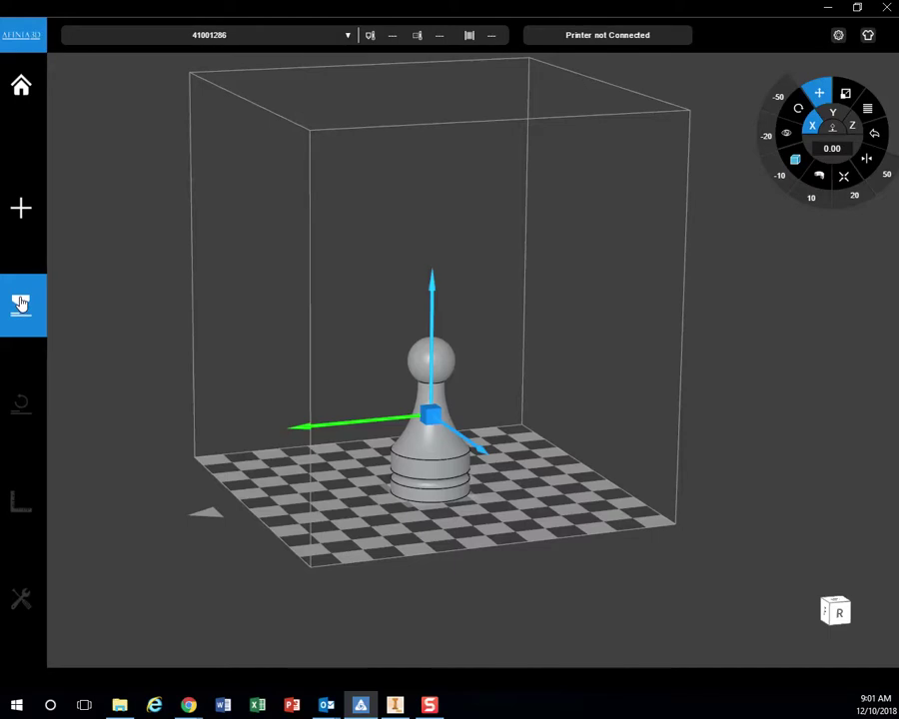
{"action": "left_click", "coordinate": [20, 304]}
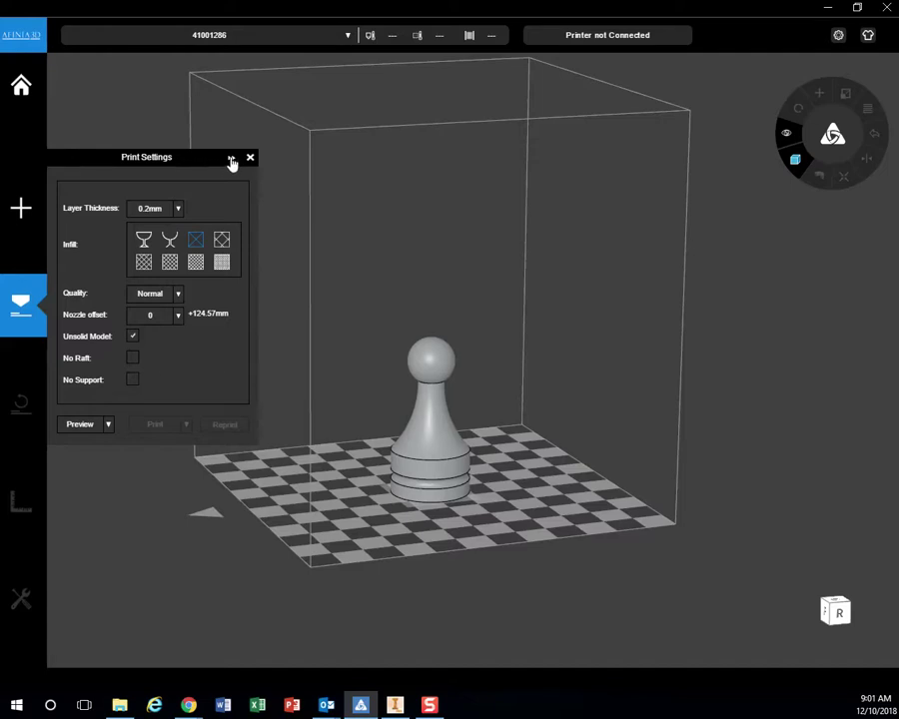
{"action": "left_click", "coordinate": [231, 159]}
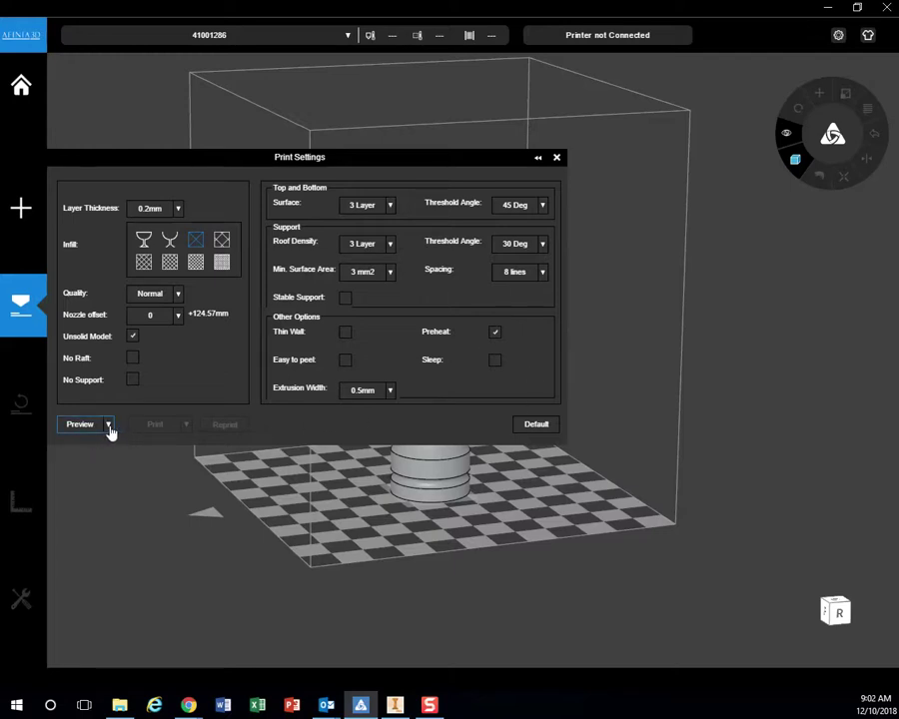
{"action": "left_click", "coordinate": [109, 425]}
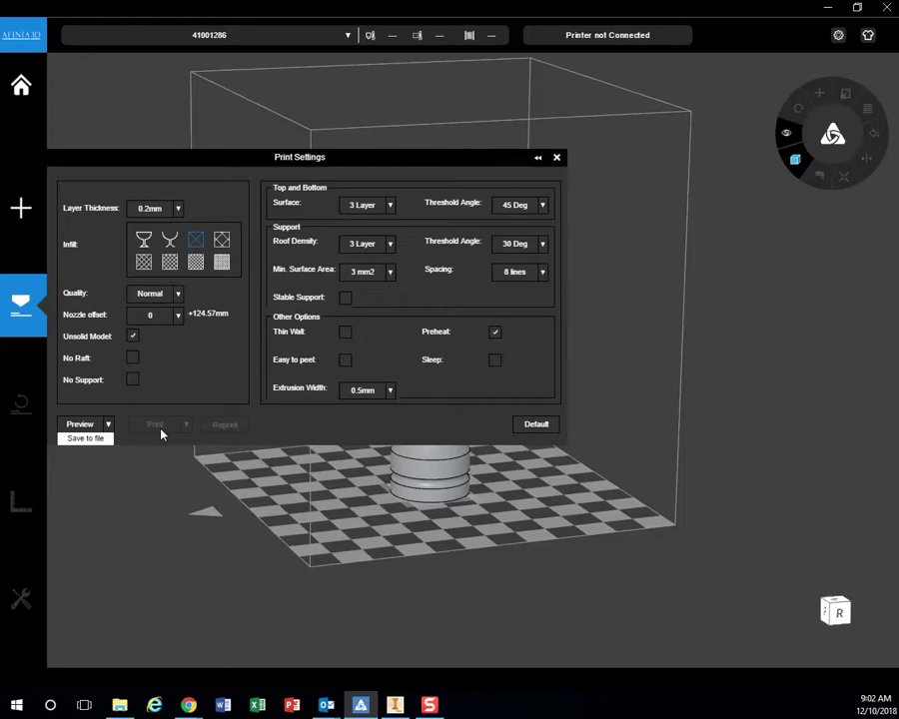
{"action": "left_click", "coordinate": [87, 440]}
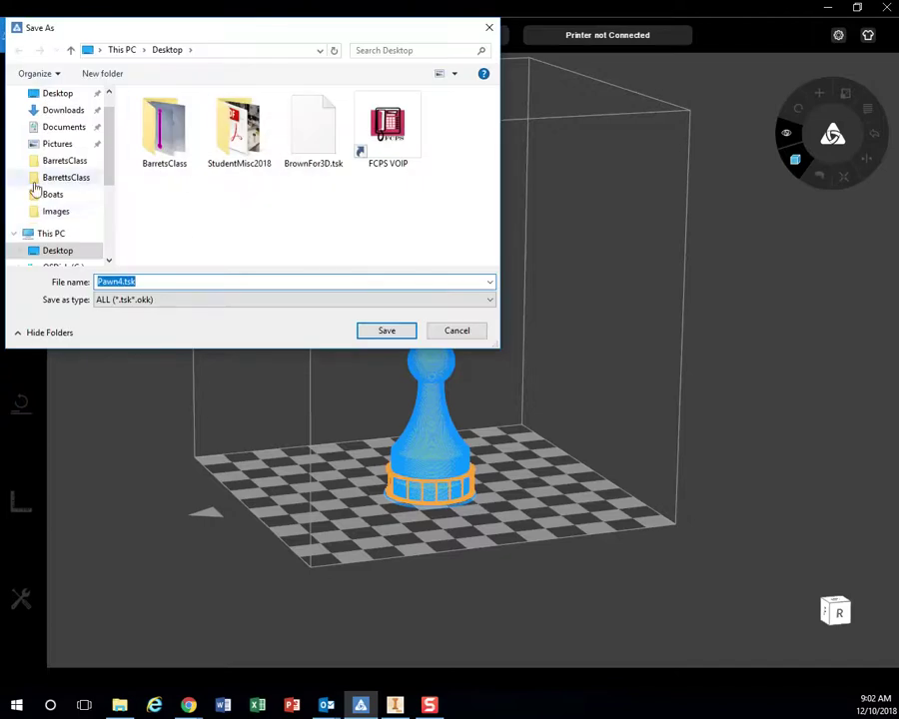
Step: Save the job as BrownPawn on USB Drive (E:) and play the layer-by-layer preview
{"action": "scroll", "coordinate": [110, 165], "scroll_direction": "down", "scroll_amount": 2}
{"action": "scroll", "coordinate": [111, 188], "scroll_direction": "down", "scroll_amount": 1}
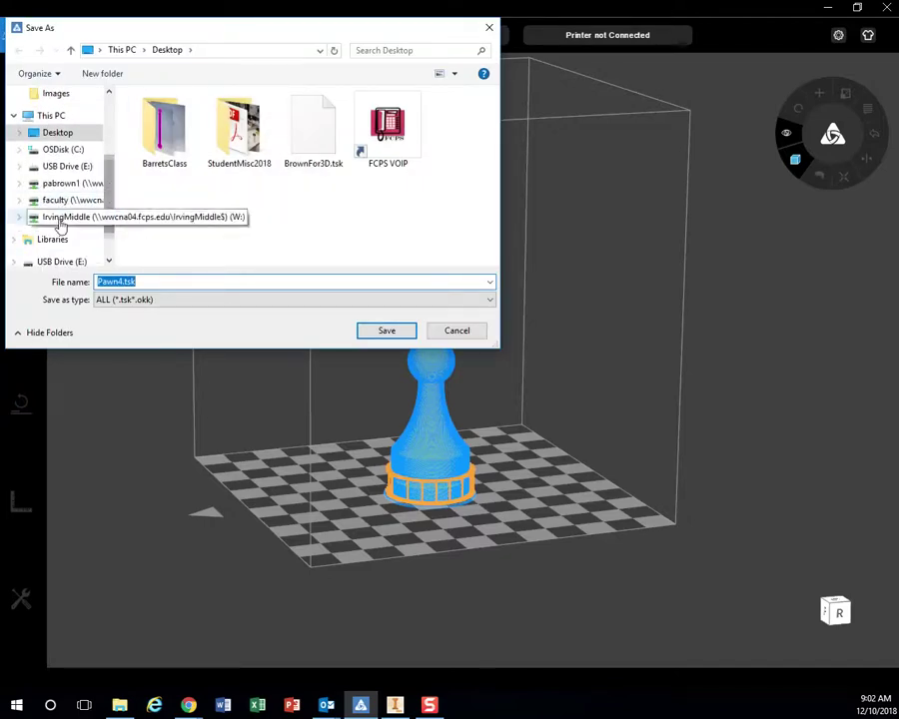
{"action": "left_click", "coordinate": [62, 167]}
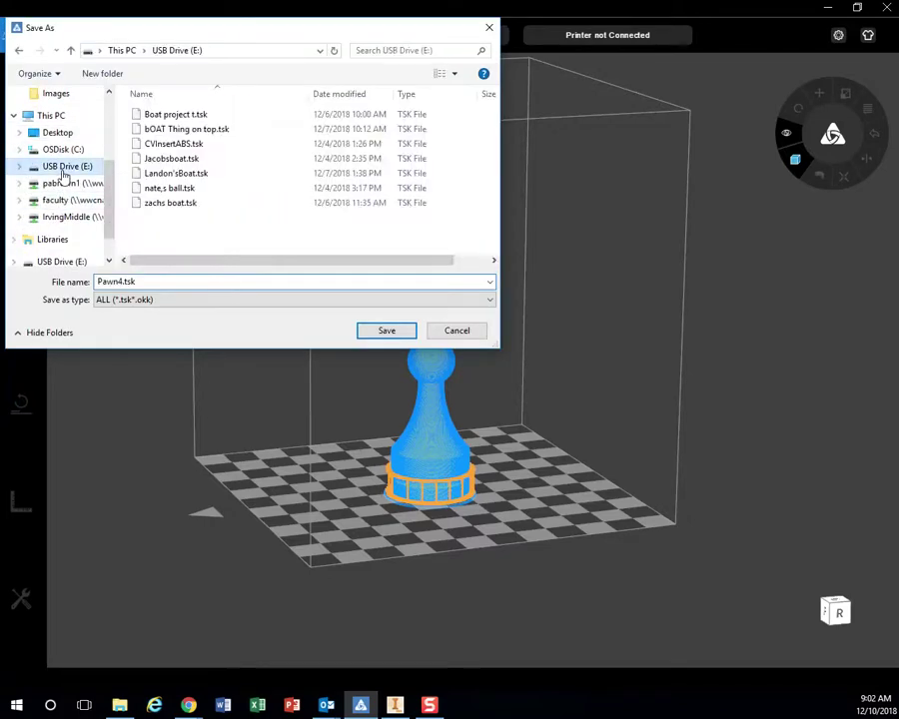
{"action": "double_click", "coordinate": [163, 281]}
{"action": "type", "text": "BrownPawn"}
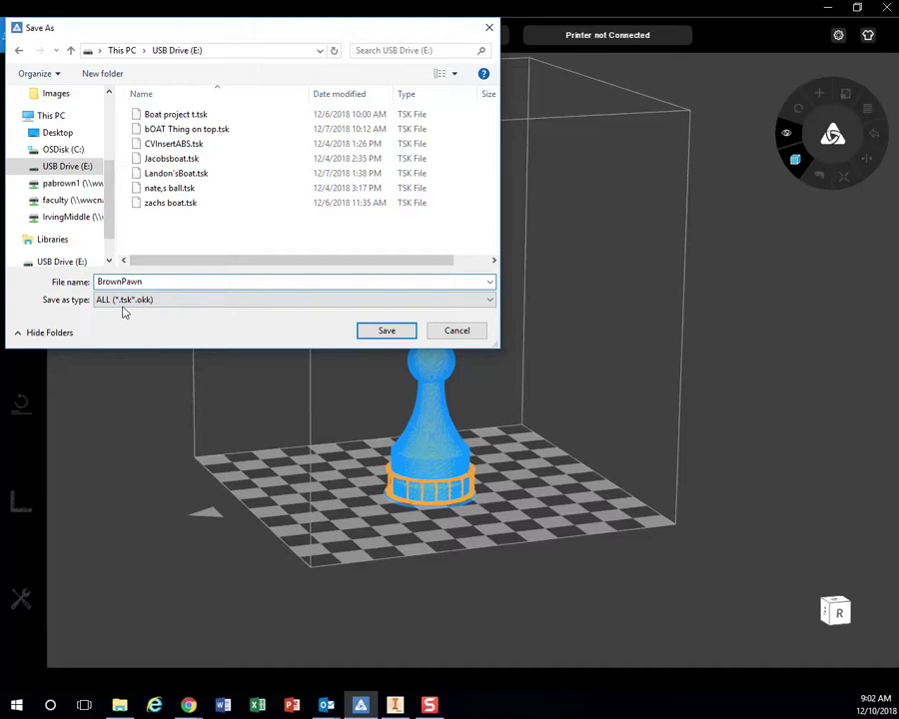
{"action": "left_click", "coordinate": [399, 332]}
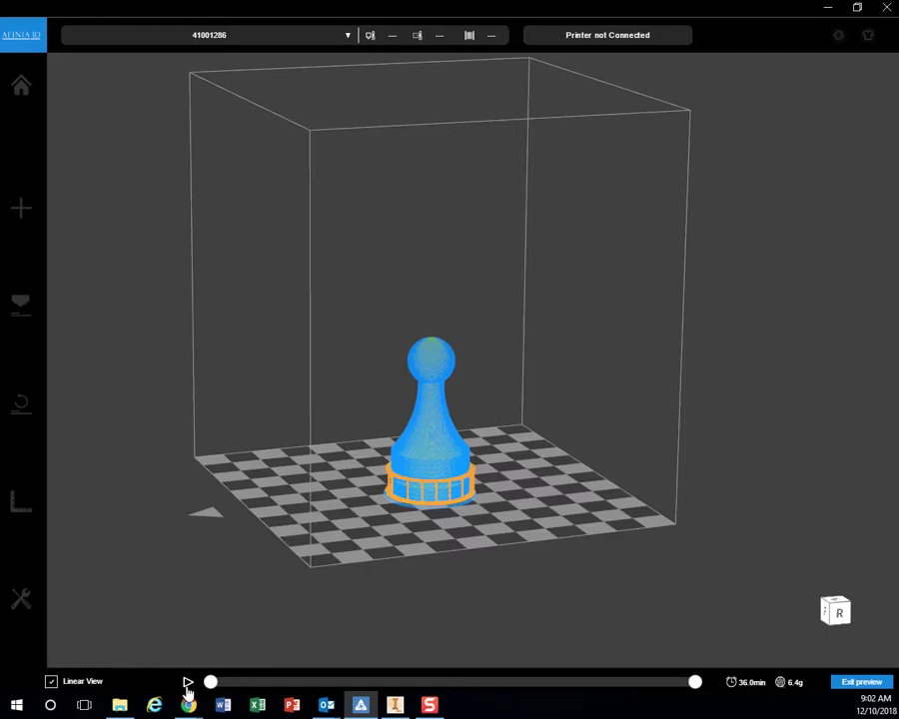
{"action": "left_click", "coordinate": [188, 684]}
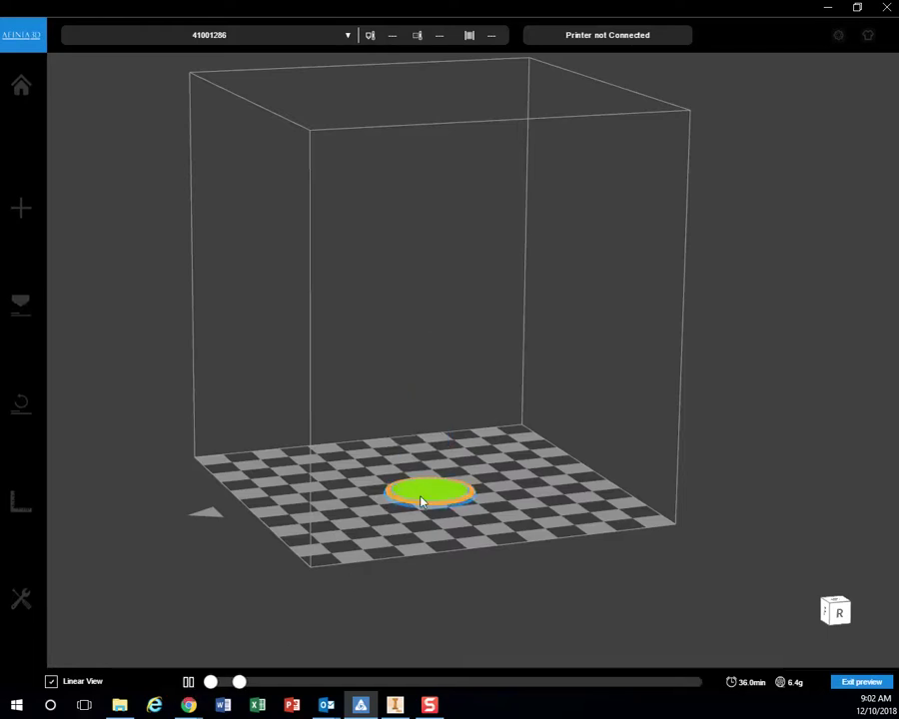